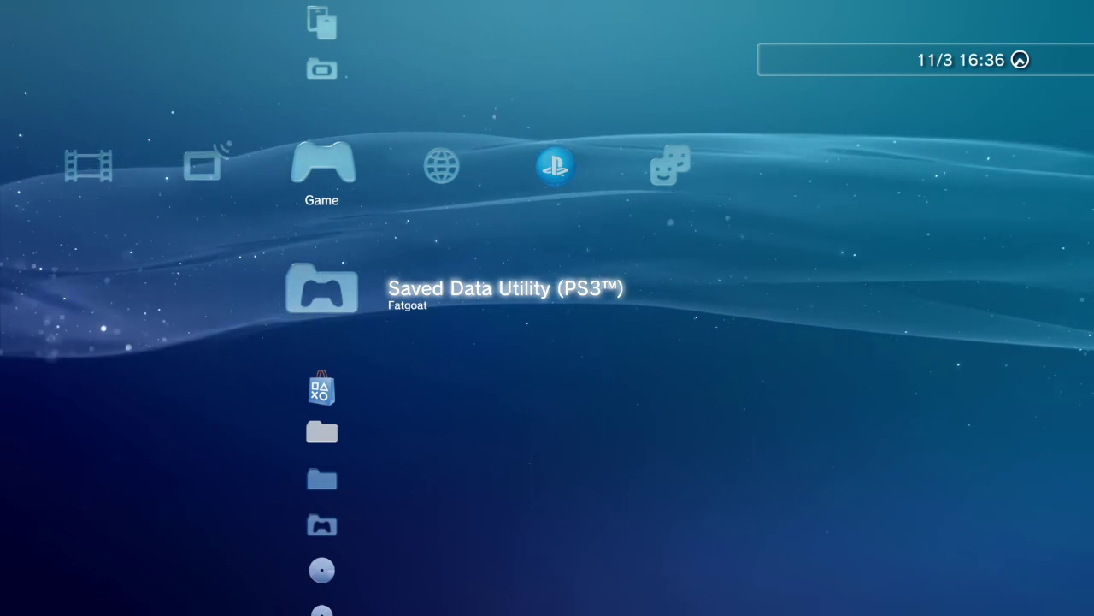
key(Up)
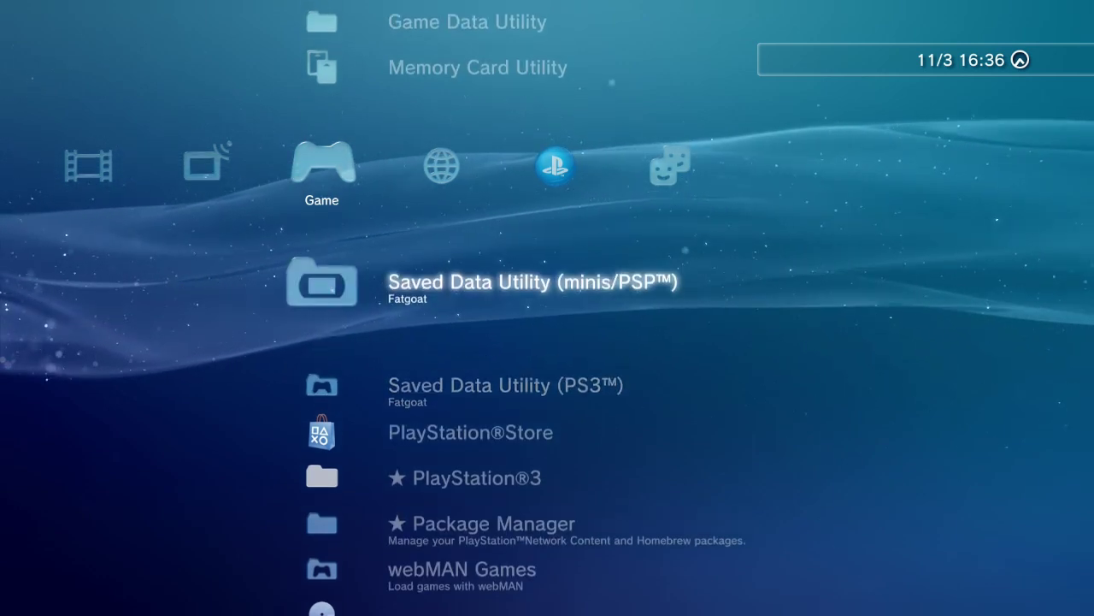
key(Down)
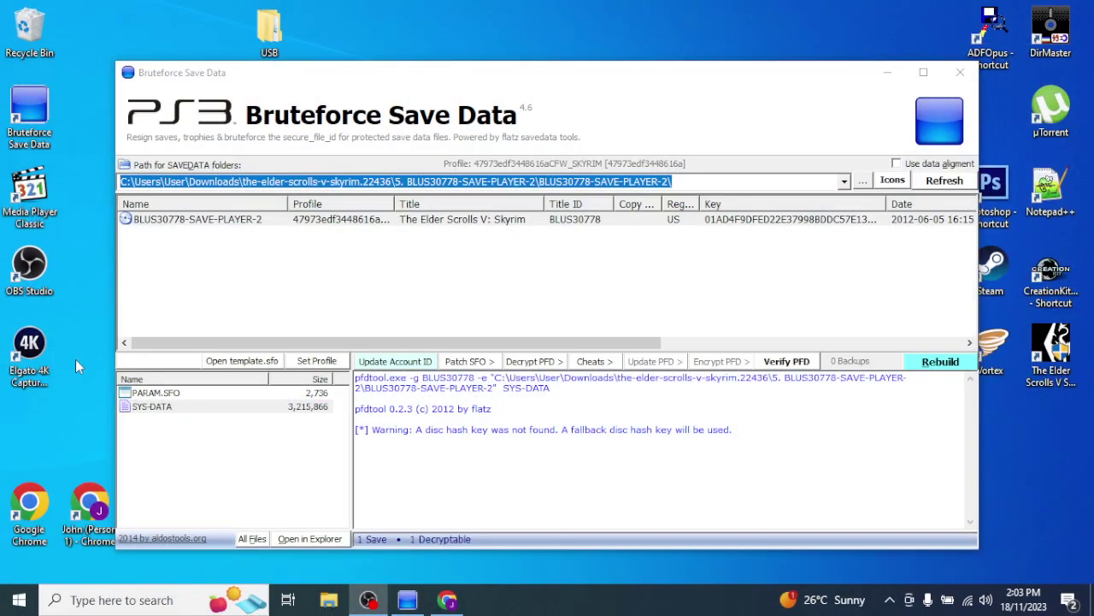
- Highlight the title ID BLUS30778 in the log output and select the Skyrim save entry in the list
click(368, 601)
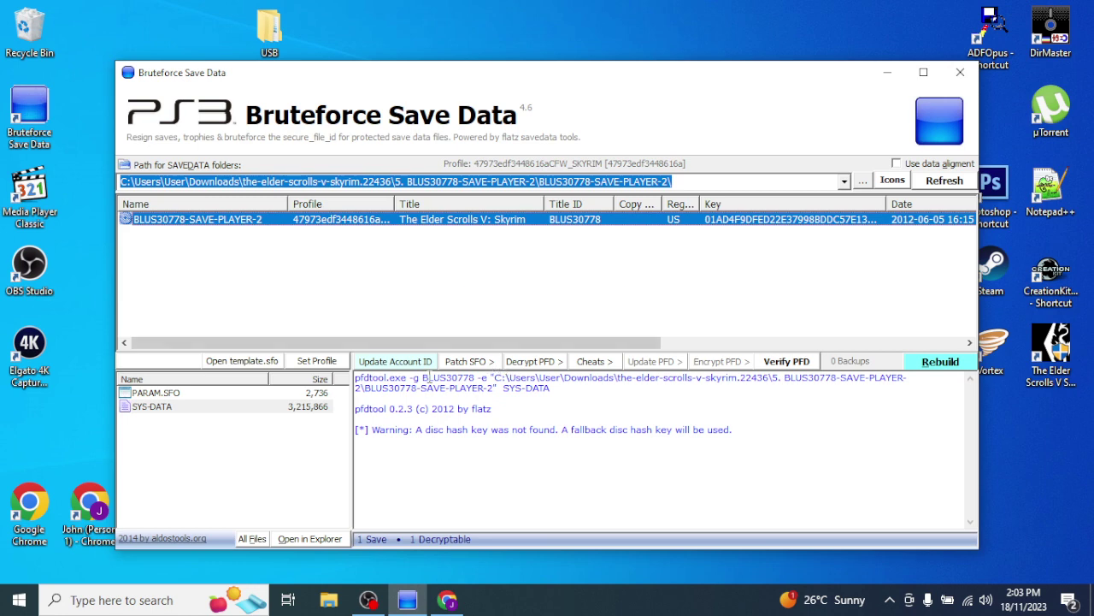
drag(423, 378, 478, 378)
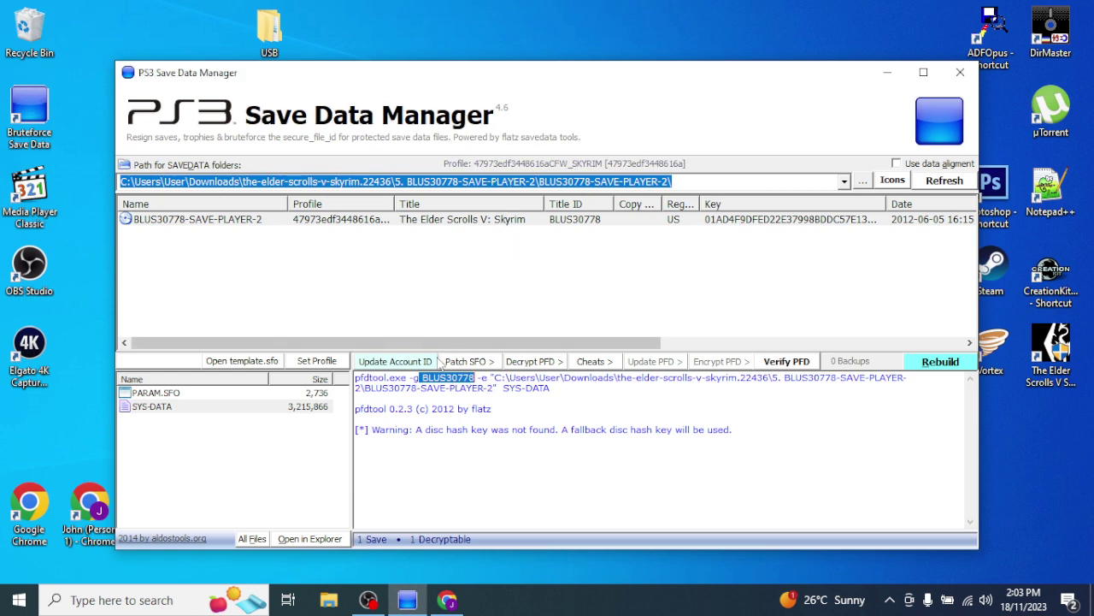
click(390, 220)
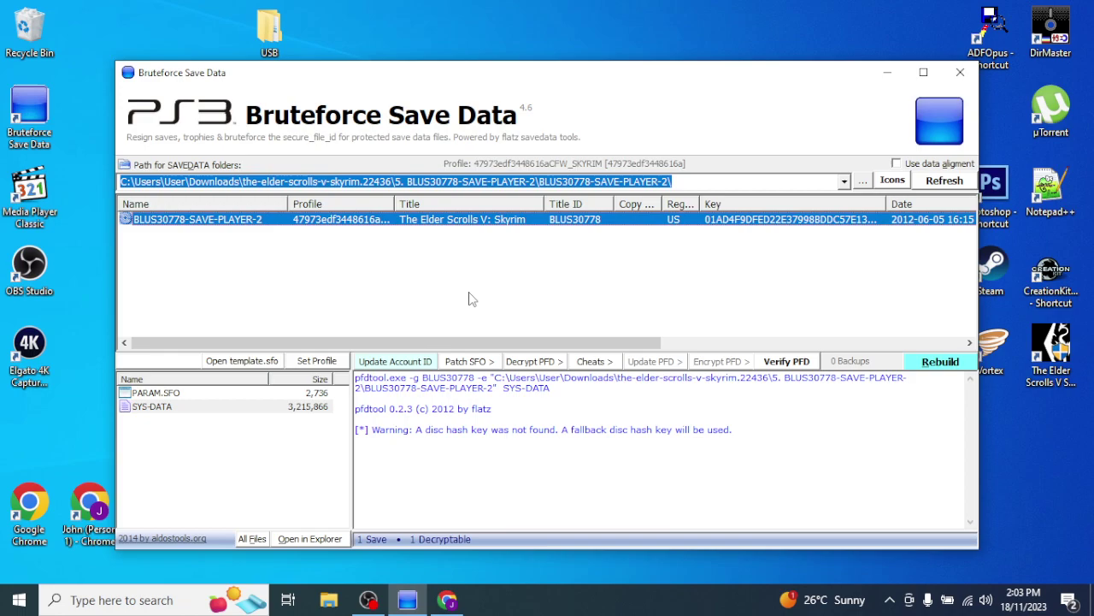
- Switch to Chrome, open the GameFAQs Skyrim Release Details result and highlight the Australian standard release's product ID BLES-01329
click(447, 600)
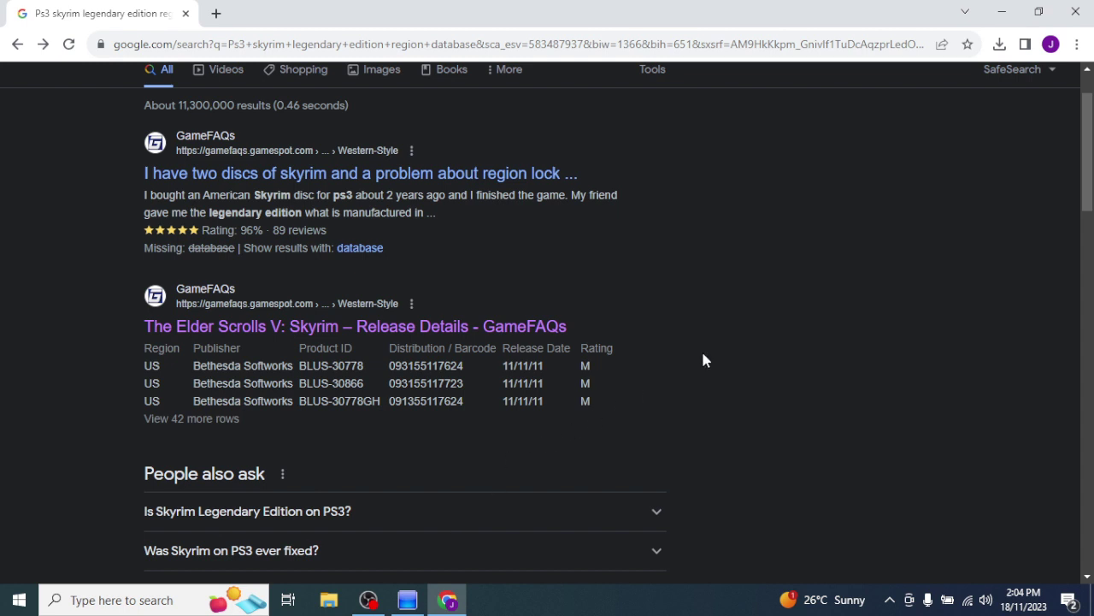
click(287, 328)
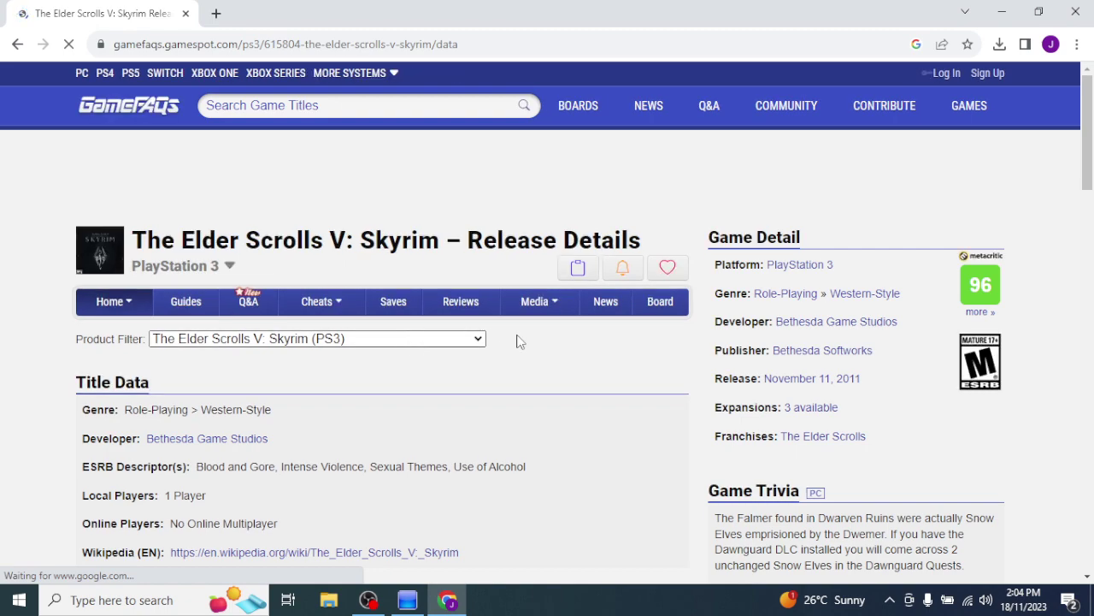
scroll(507, 392, down, 4)
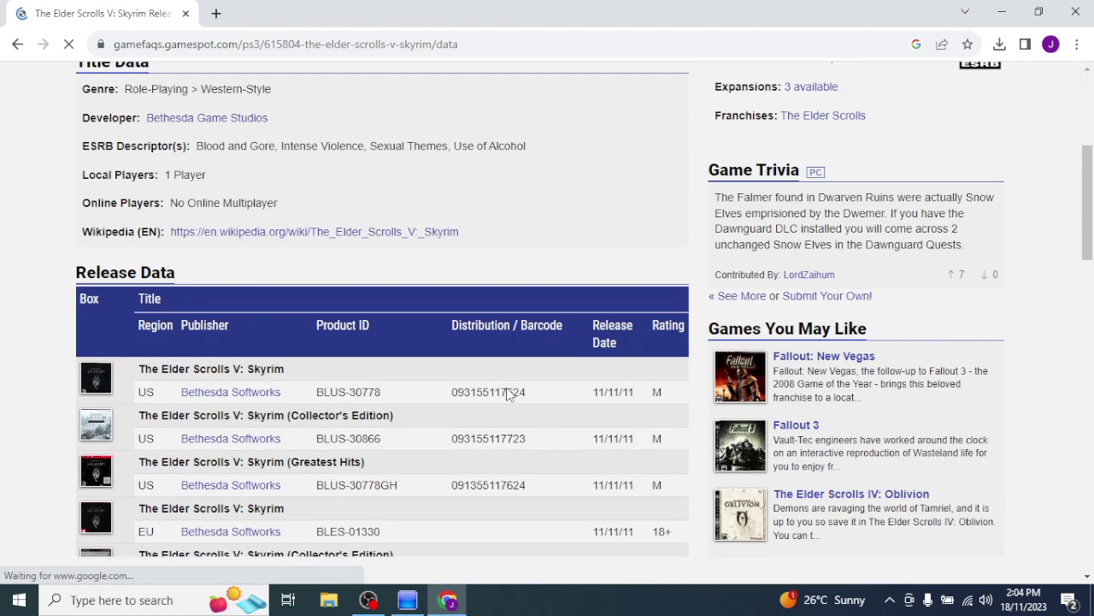
scroll(508, 389, down, 3)
scroll(508, 389, down, 3)
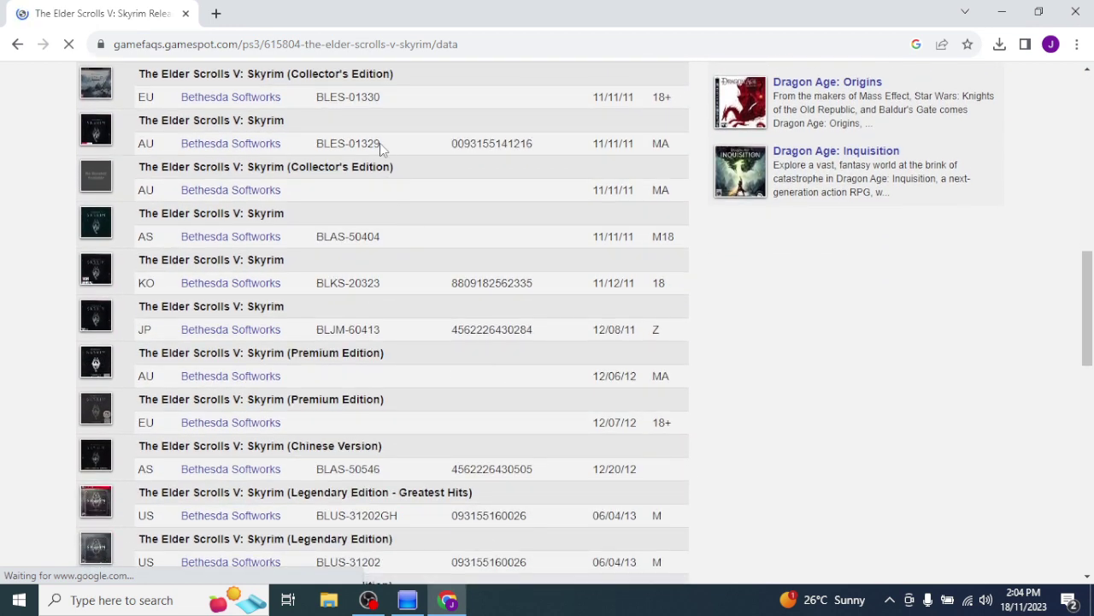
drag(379, 143, 318, 144)
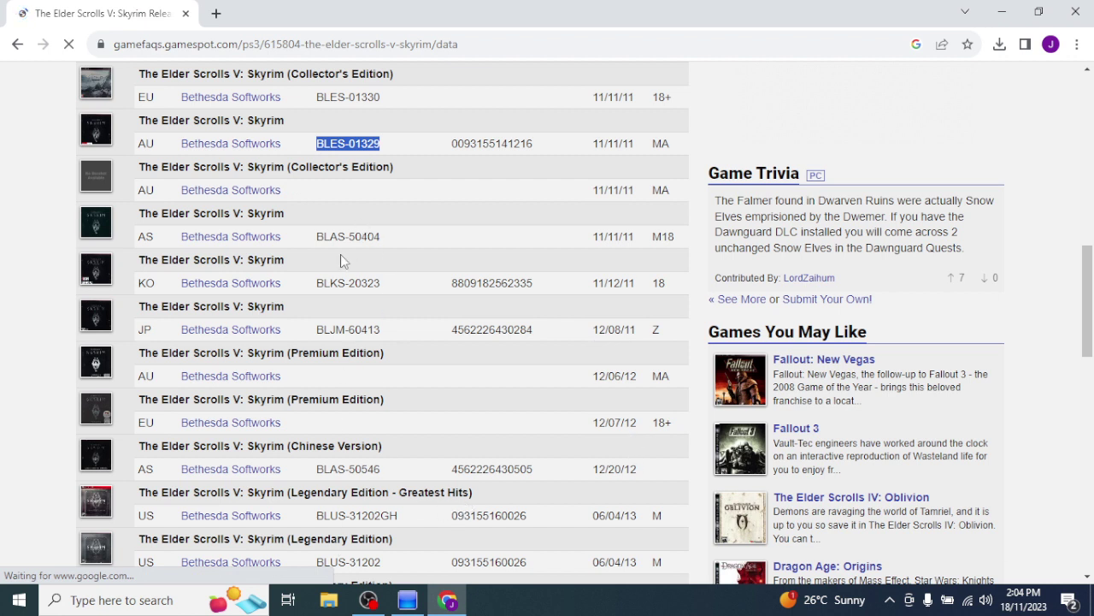
- Switch to Bruteforce Save Data, start browsing for the save data folder and expand This PC
click(414, 603)
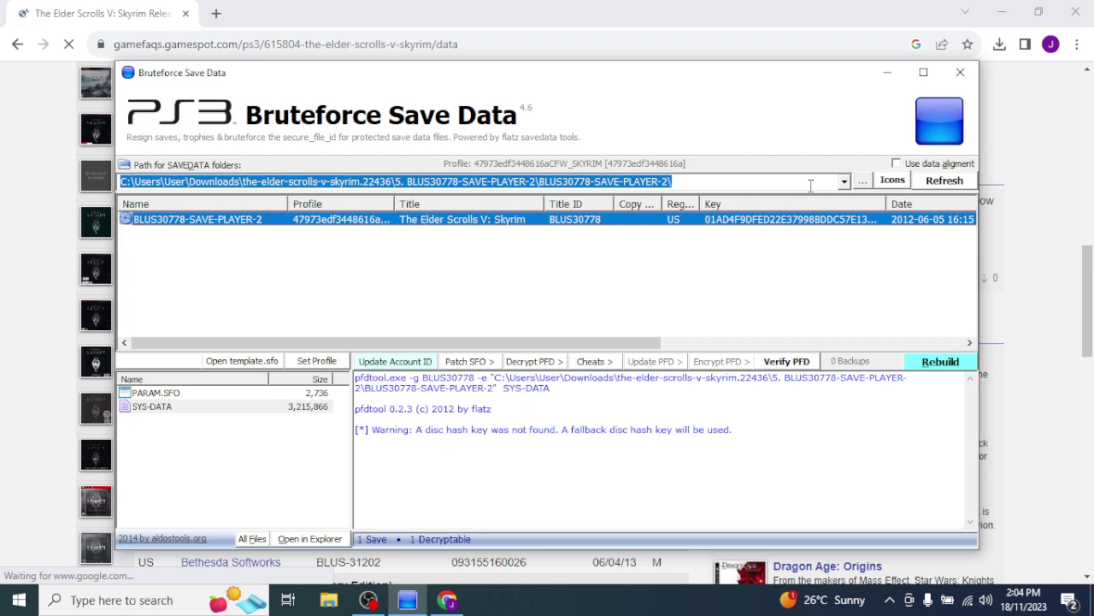
click(863, 180)
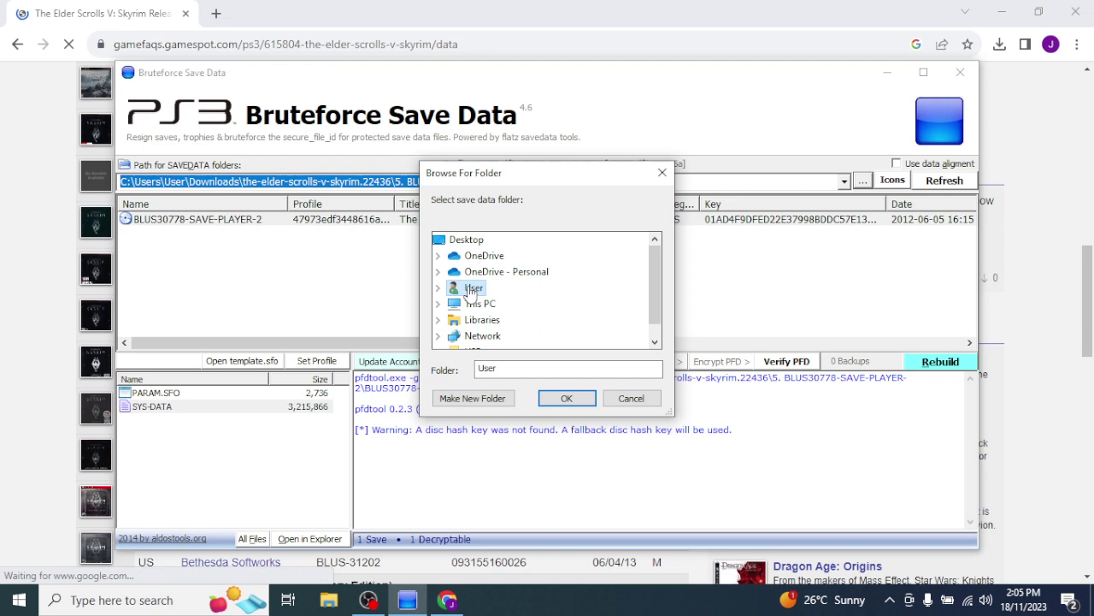
scroll(496, 304, down, 1)
scroll(500, 314, up, 1)
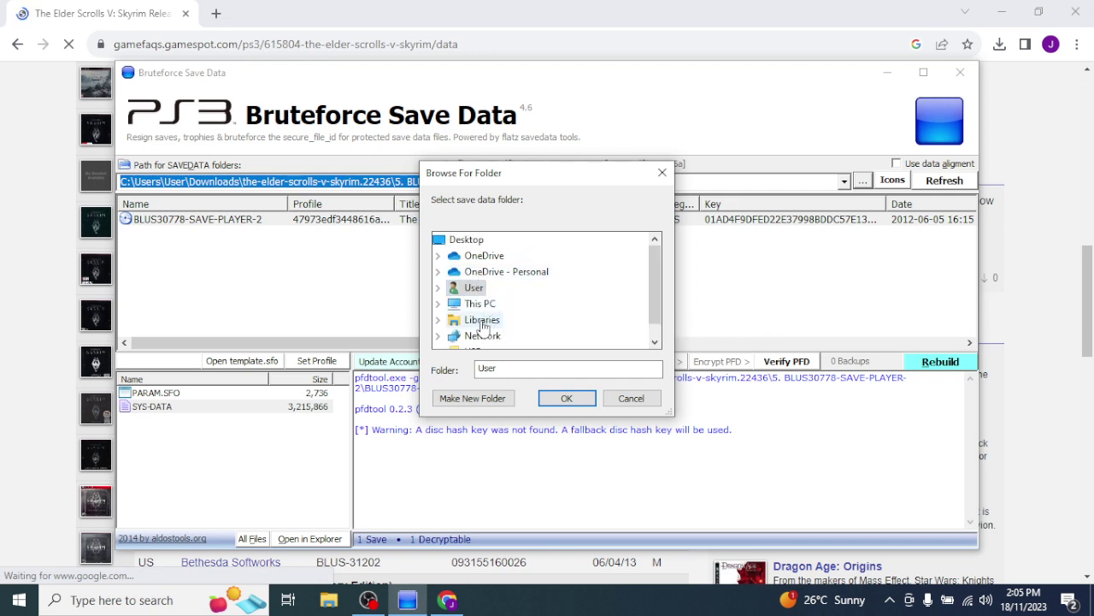
scroll(483, 328, down, 1)
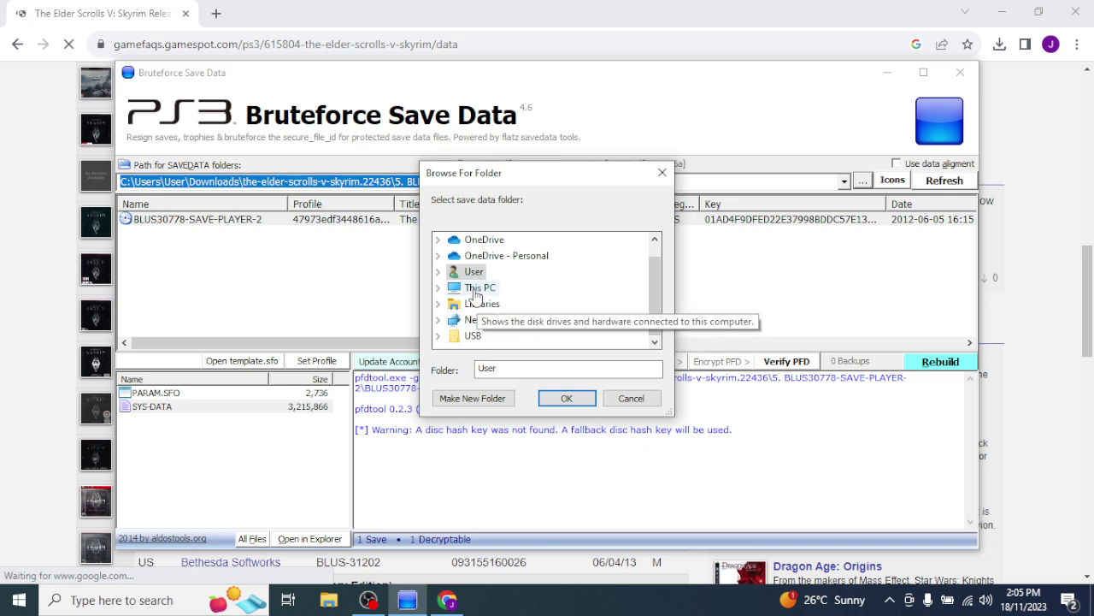
click(479, 288)
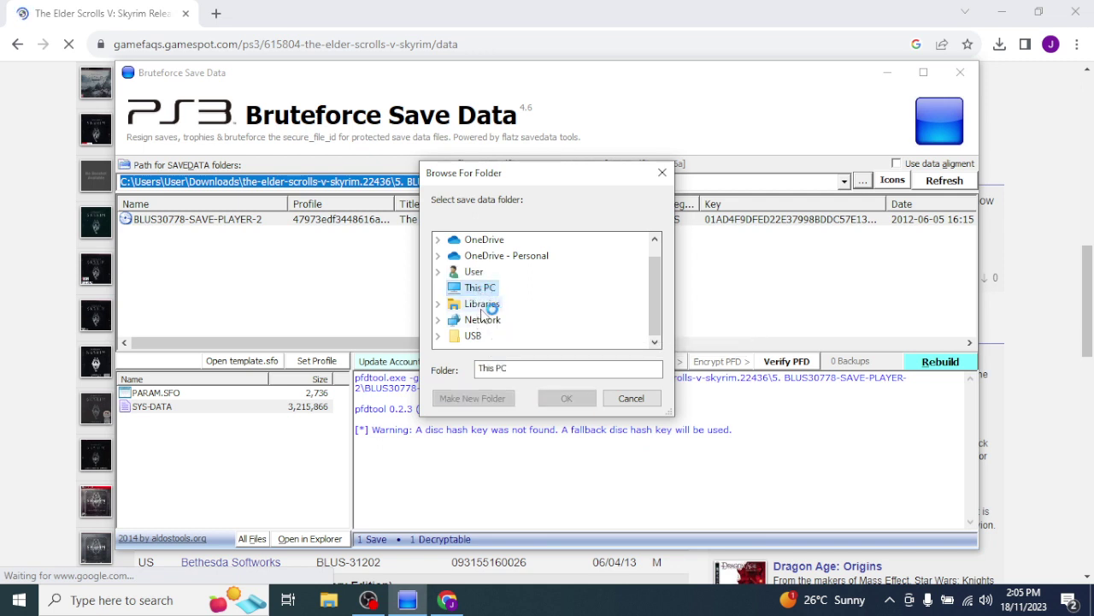
double_click(483, 301)
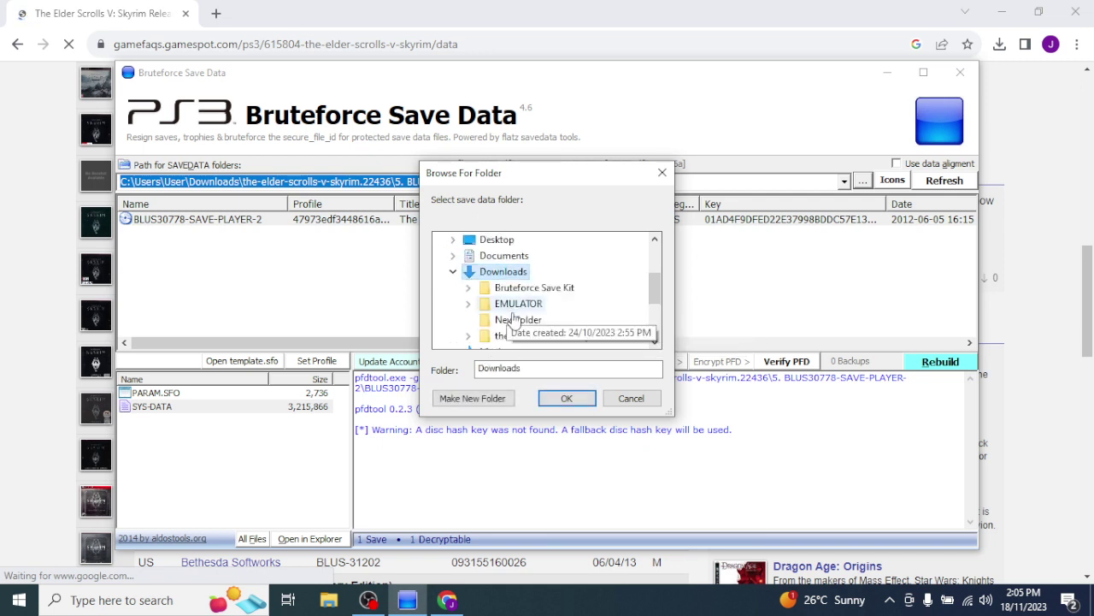
double_click(543, 337)
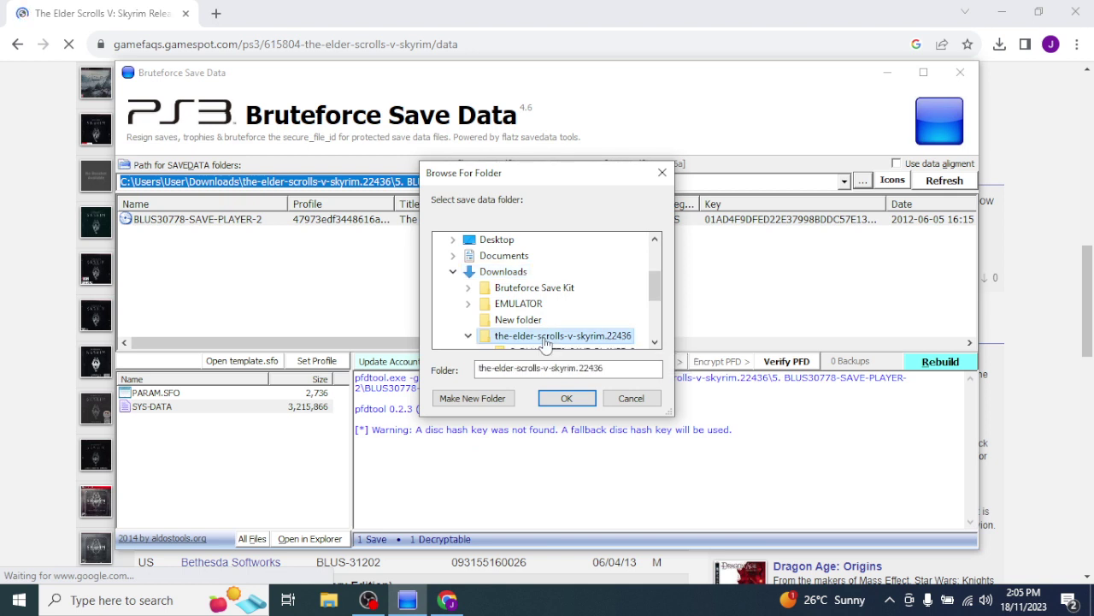
scroll(546, 340, down, 1)
click(557, 306)
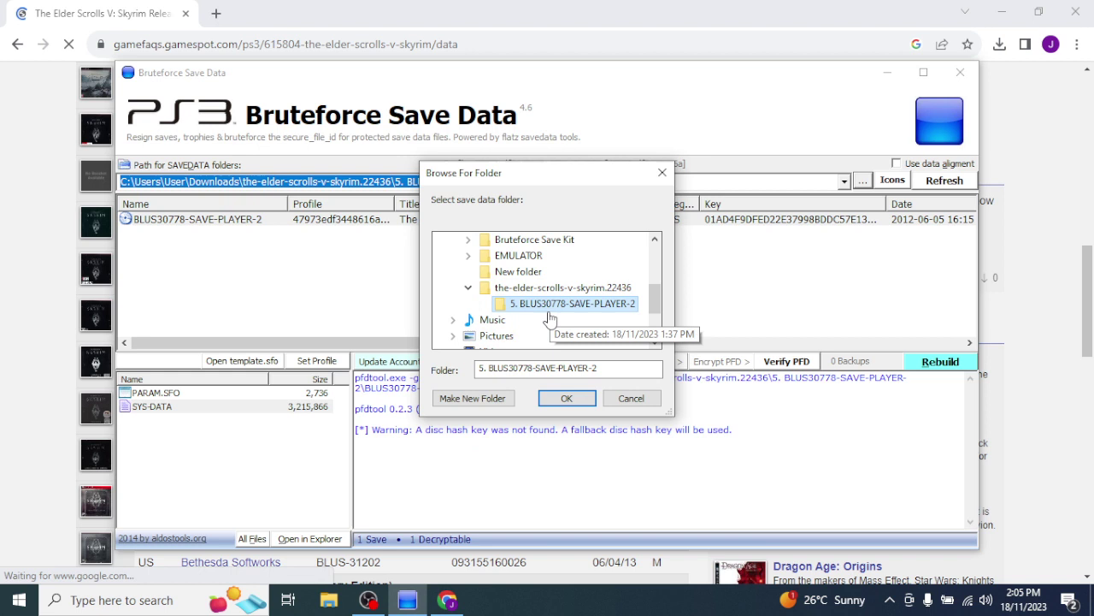
scroll(550, 318, down, 1)
scroll(552, 319, up, 1)
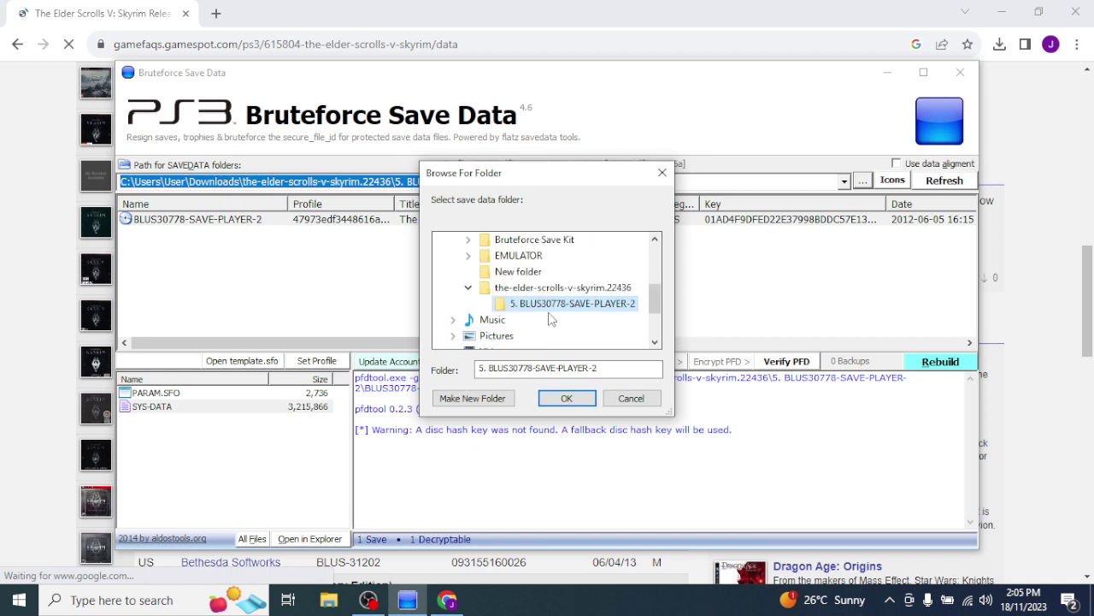
- Load the BLUS30778-SAVE-PLAYER-2 folder from USB\PS3\SAVEDATA on the Desktop as the save data folder
scroll(547, 320, up, 3)
scroll(500, 297, down, 1)
click(500, 292)
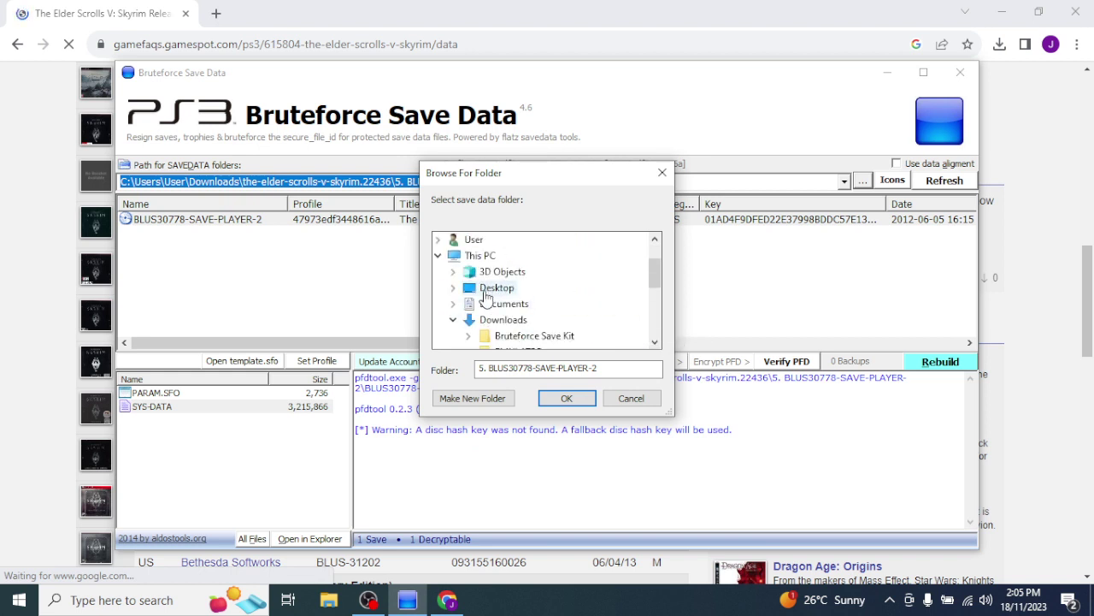
scroll(500, 297, up, 1)
scroll(564, 315, down, 1)
scroll(547, 321, down, 1)
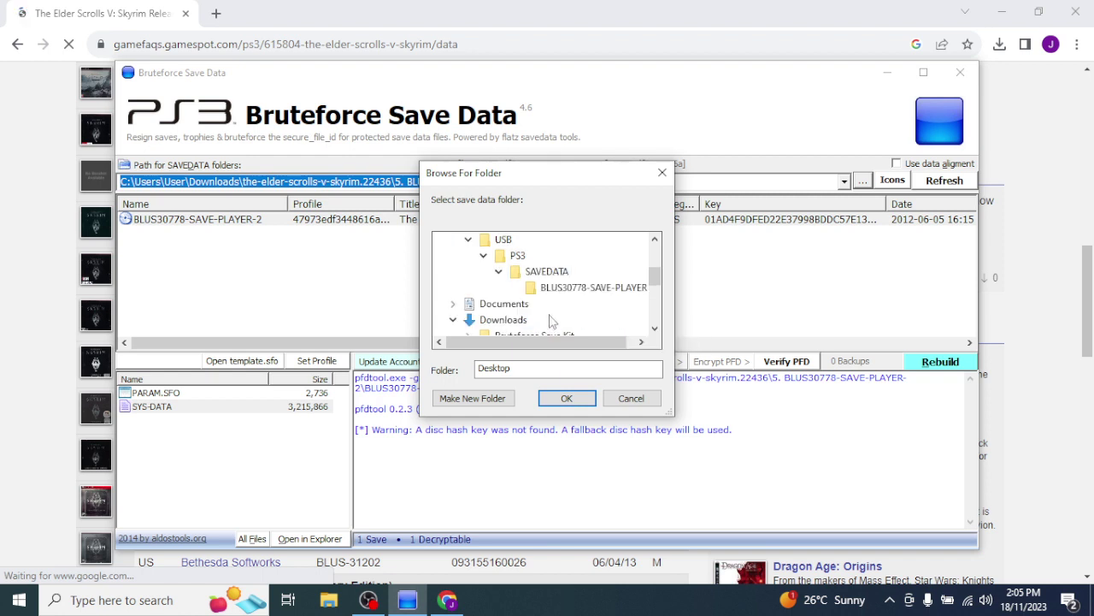
click(567, 288)
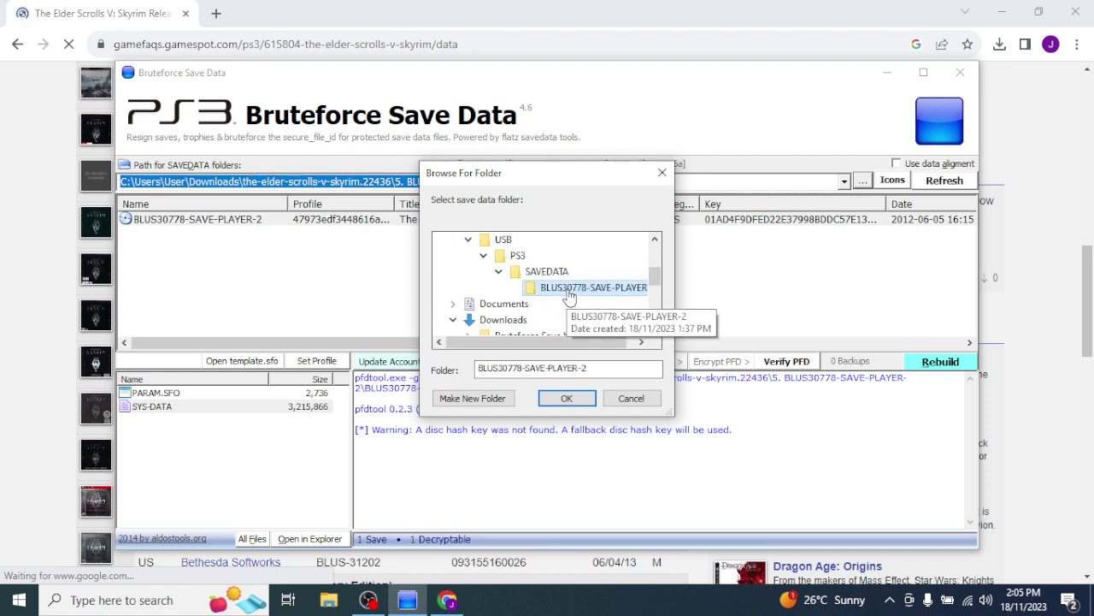
click(567, 398)
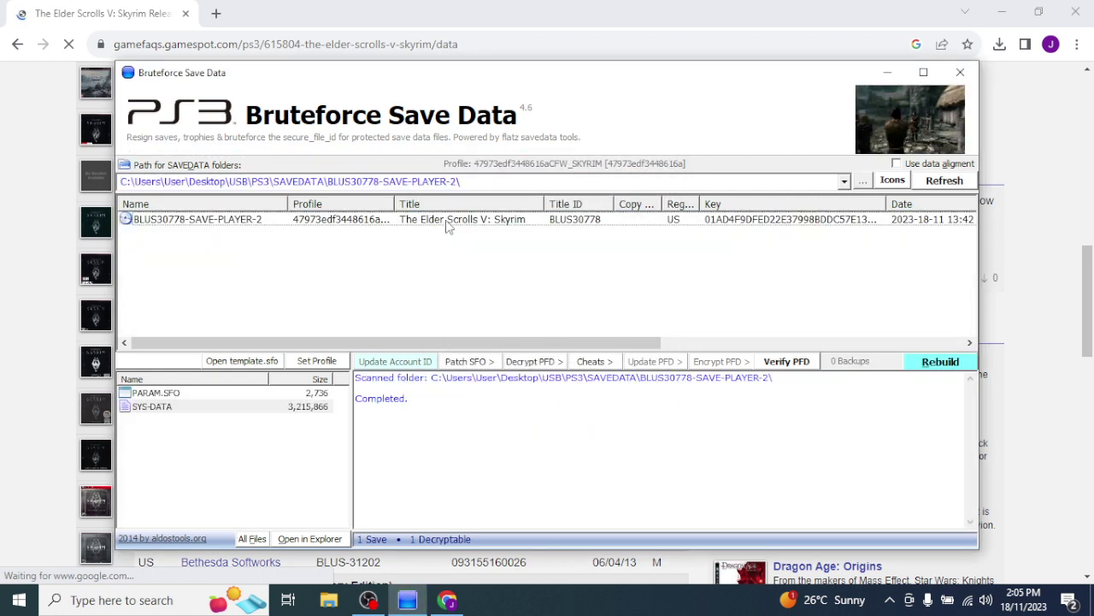
- Show the loaded Skyrim save's details and highlight its np_account value, PSID and the title ID in its path
click(447, 224)
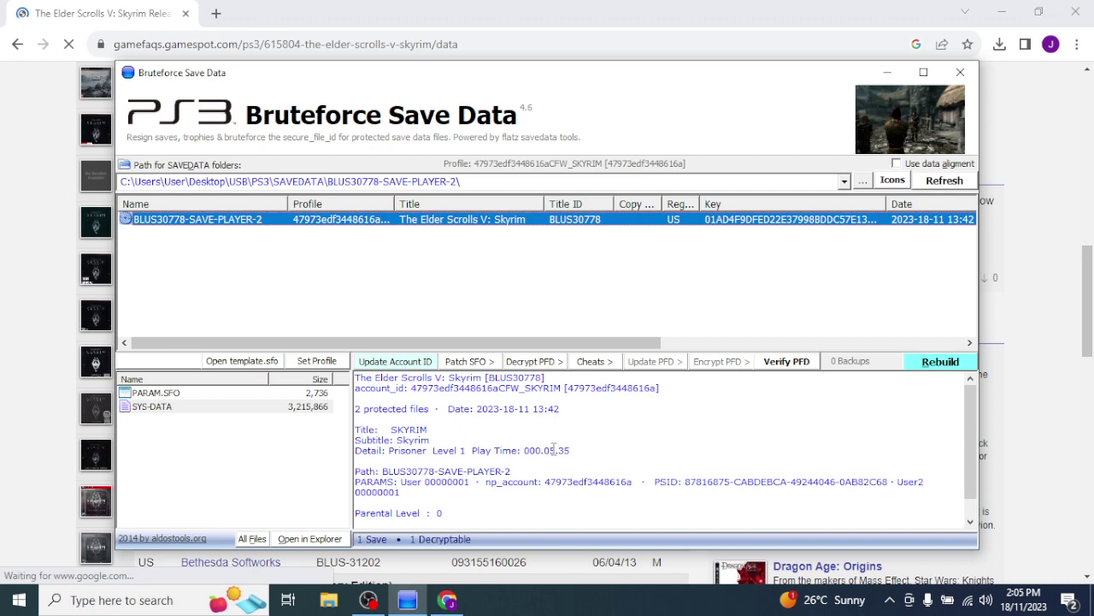
drag(545, 483, 637, 485)
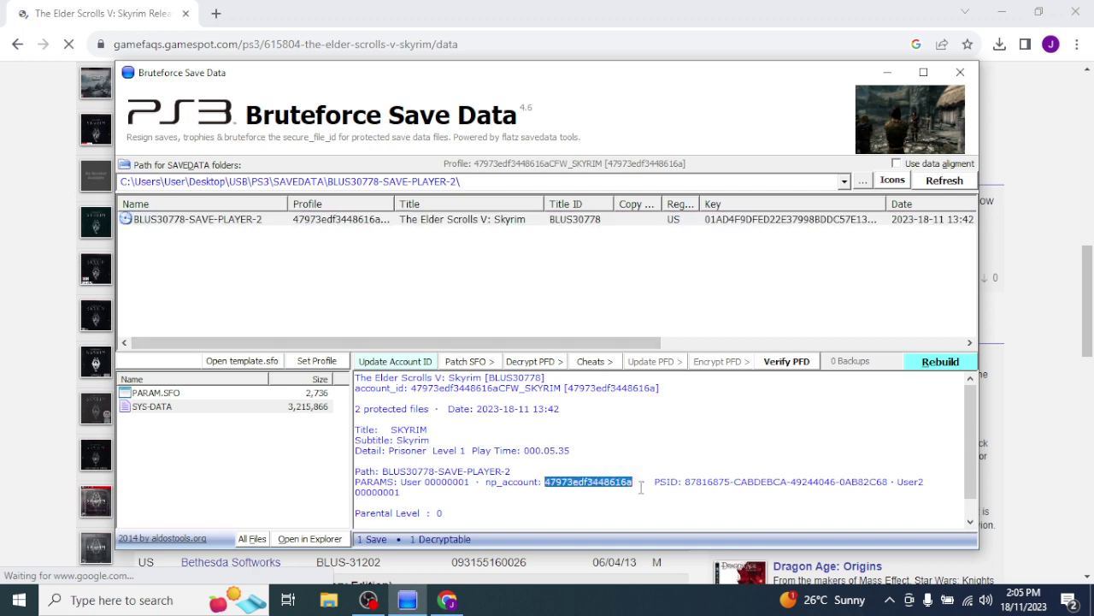
click(687, 483)
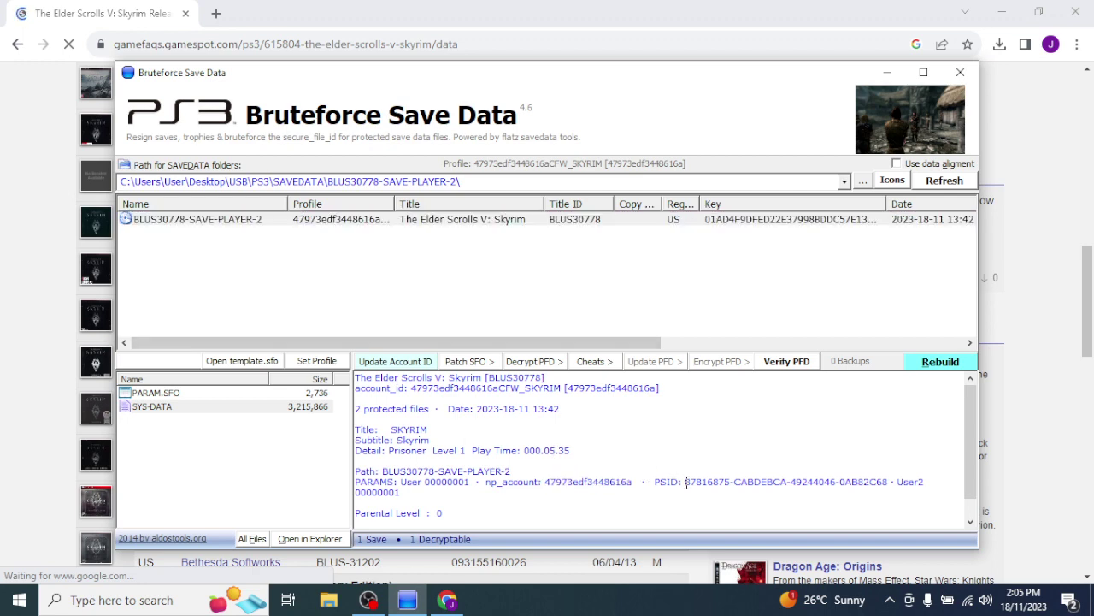
drag(687, 483, 891, 475)
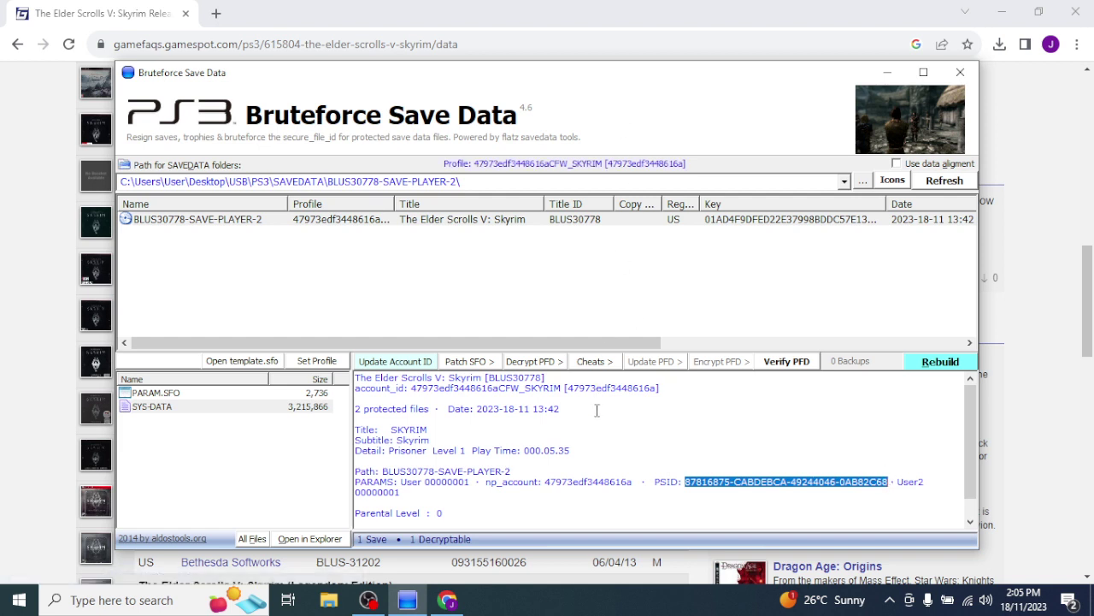
click(565, 433)
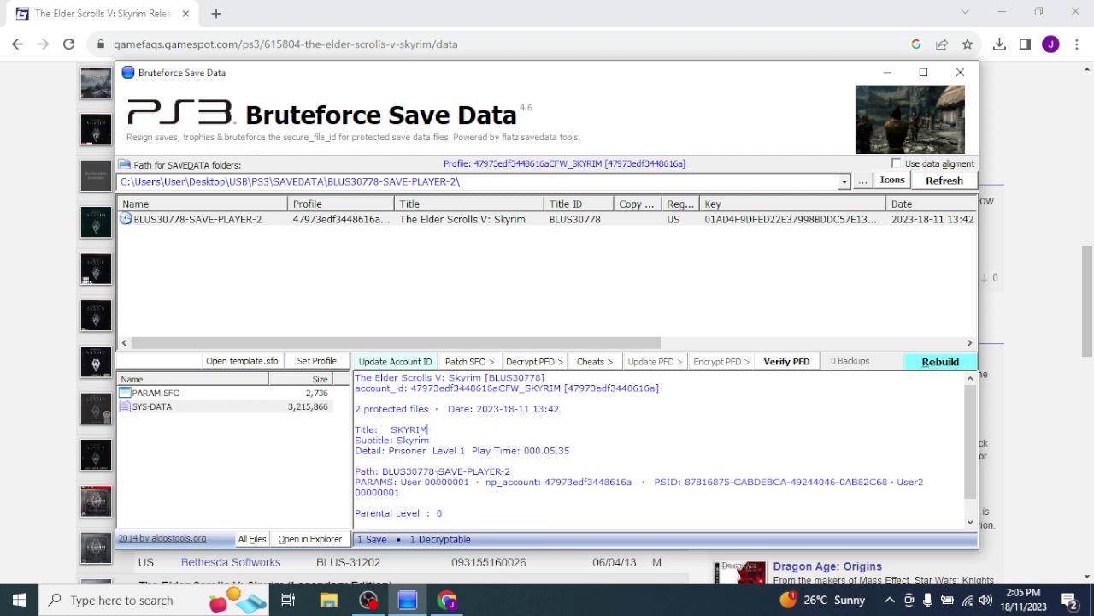
drag(435, 470, 381, 471)
- Decrypt all files of the selected Skyrim save, accepting the decryption of SYS-DATA
click(407, 222)
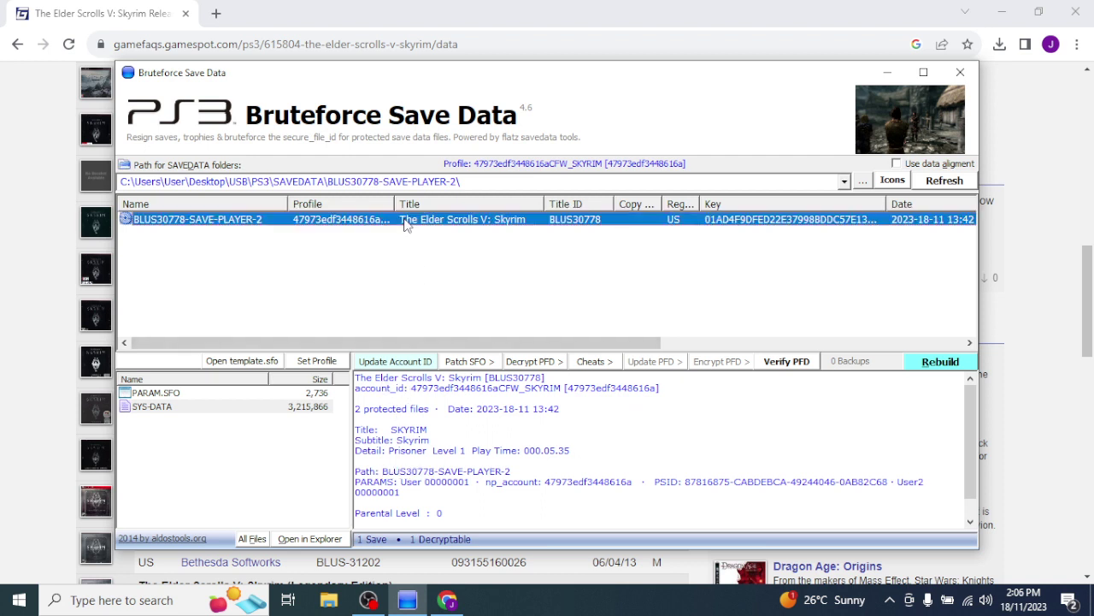
click(532, 363)
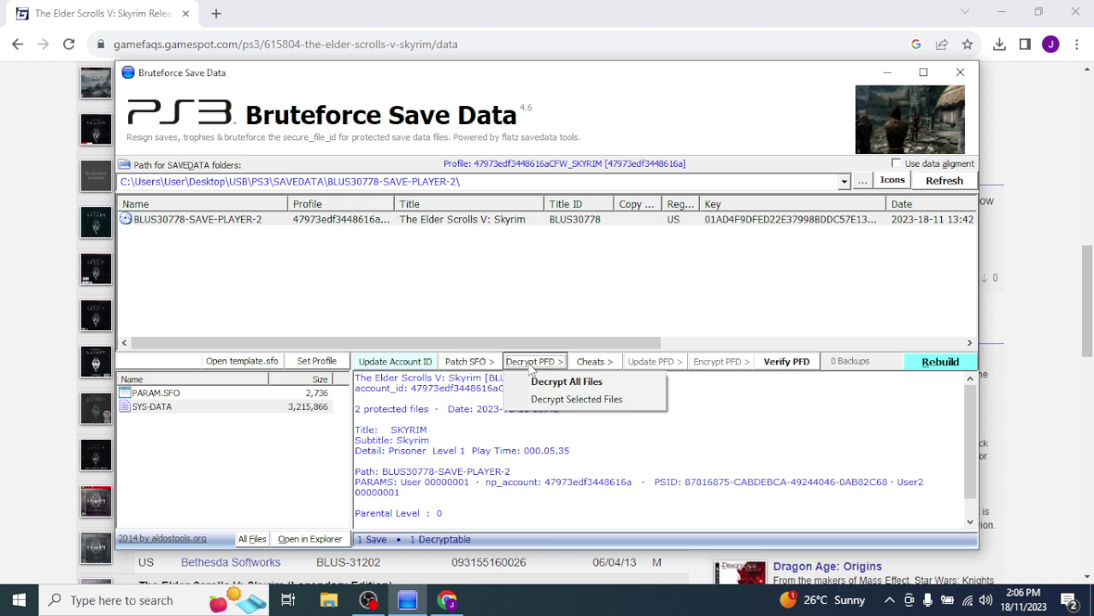
click(548, 382)
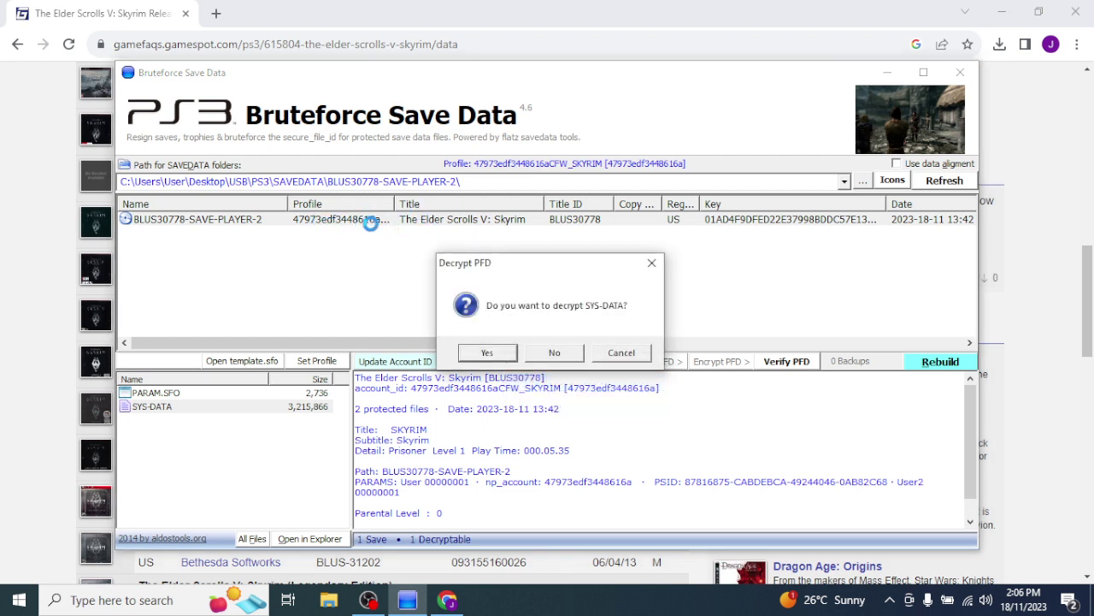
click(487, 354)
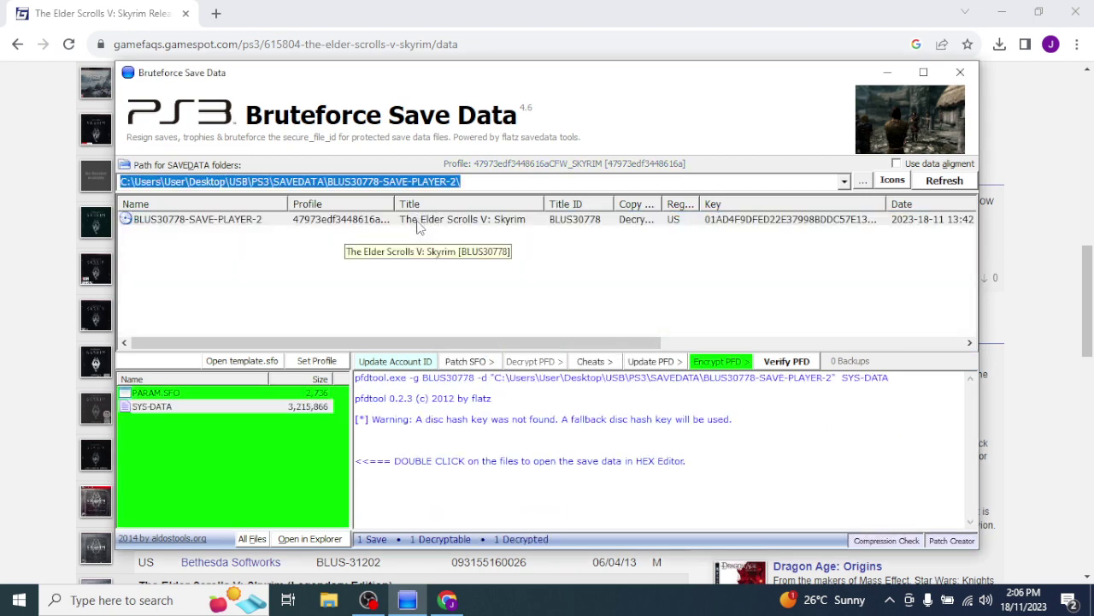
- Start changing the title ID of the BLUS30778 Skyrim save and, in Chrome, copy the Australian release's ID BLES-01329 from the GameFAQs list
click(416, 221)
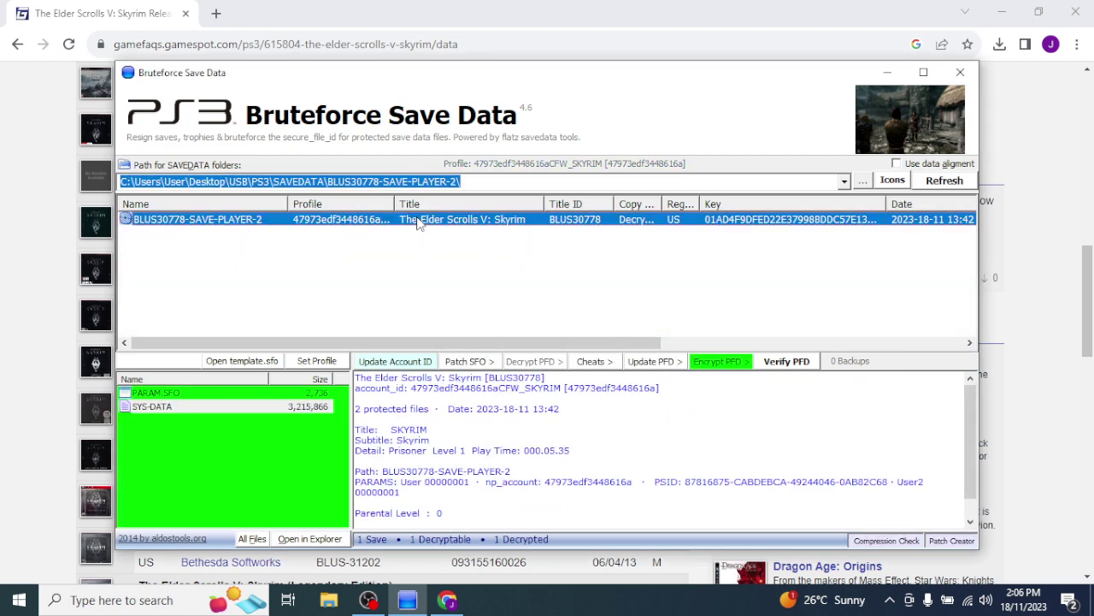
right_click(349, 224)
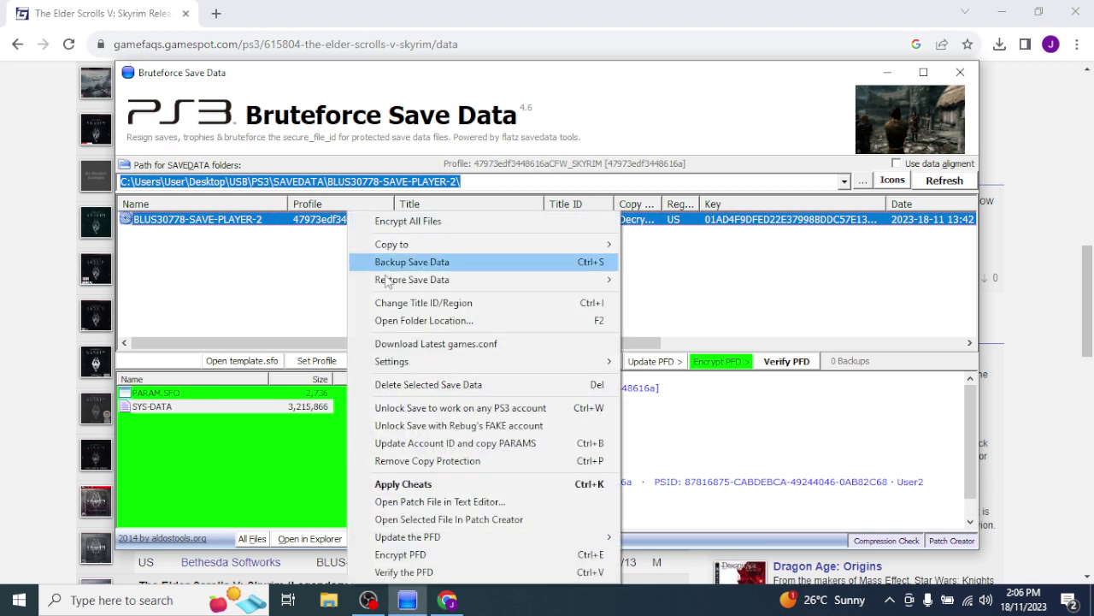
click(459, 311)
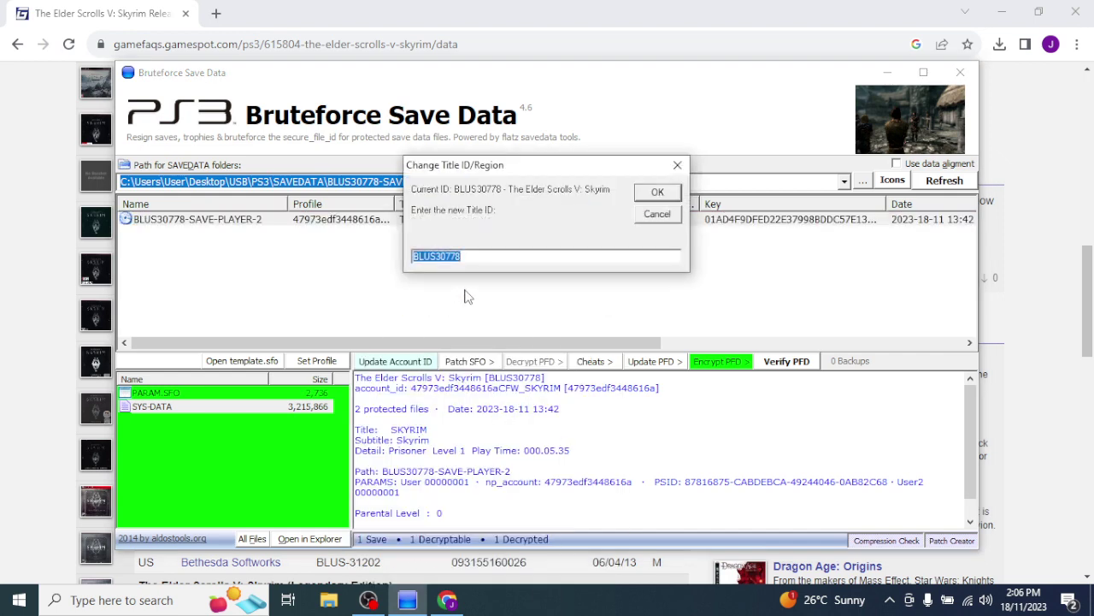
click(447, 599)
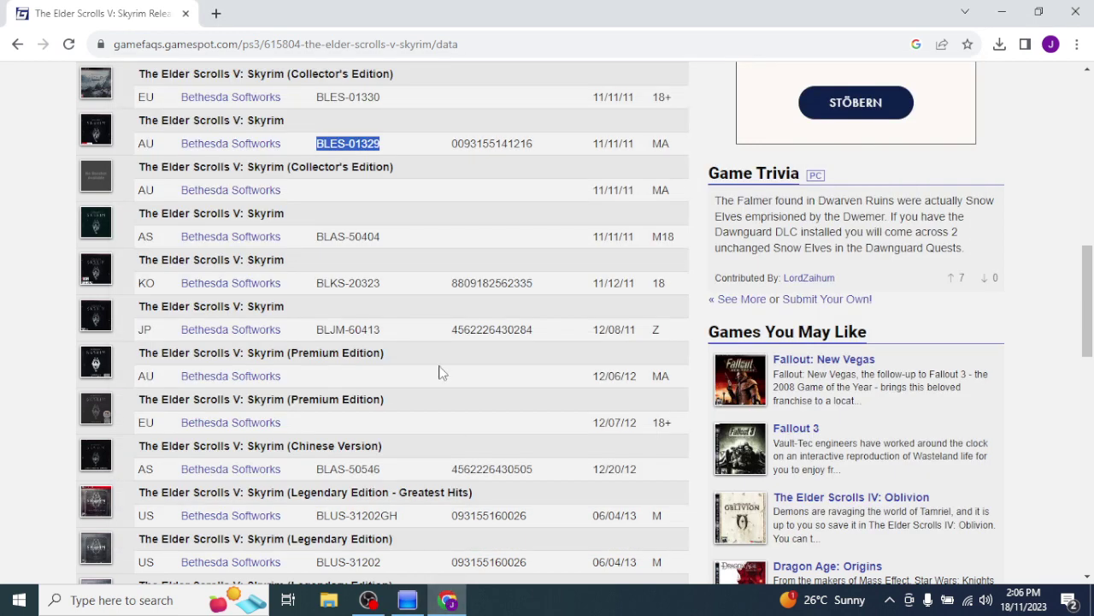
right_click(362, 144)
click(389, 156)
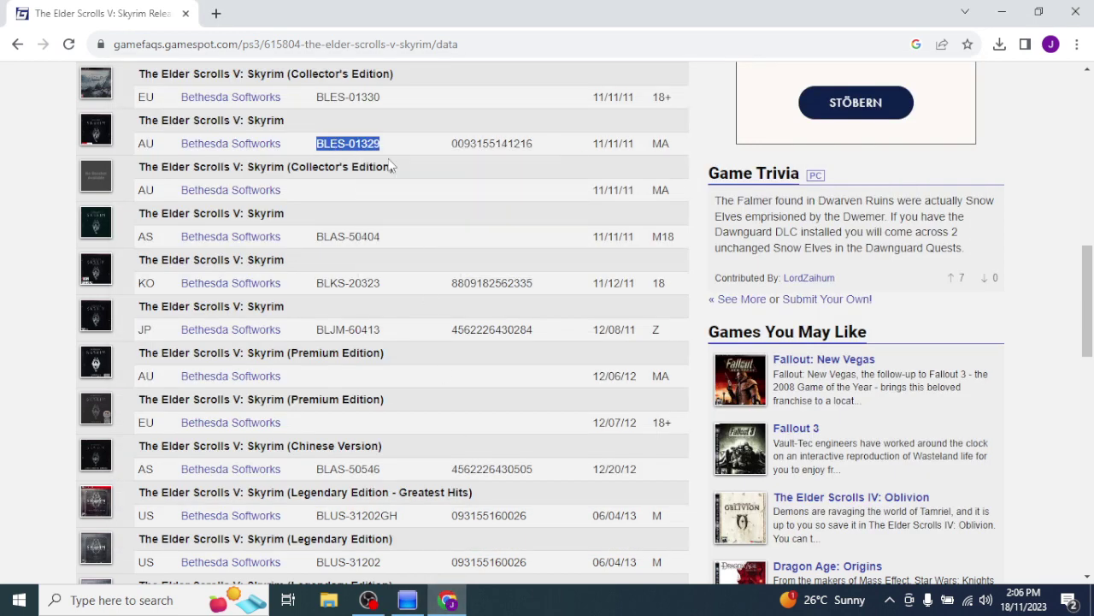
- Back in Bruteforce Save Data, replace the save's title ID with BLES01329, without the hyphen, and apply the change
click(408, 599)
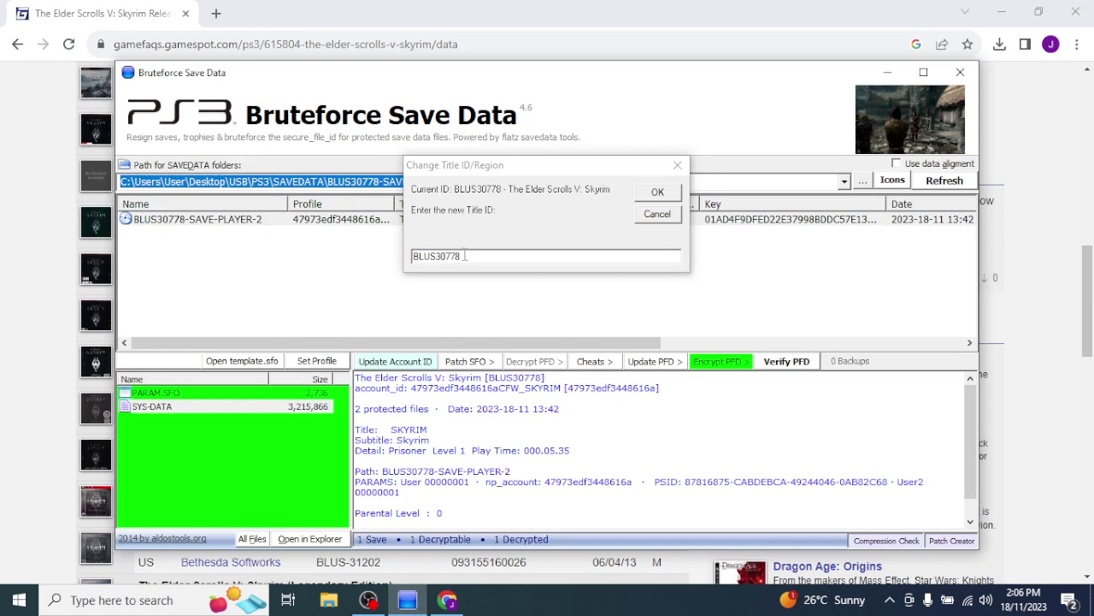
drag(464, 255, 416, 249)
right_click(426, 261)
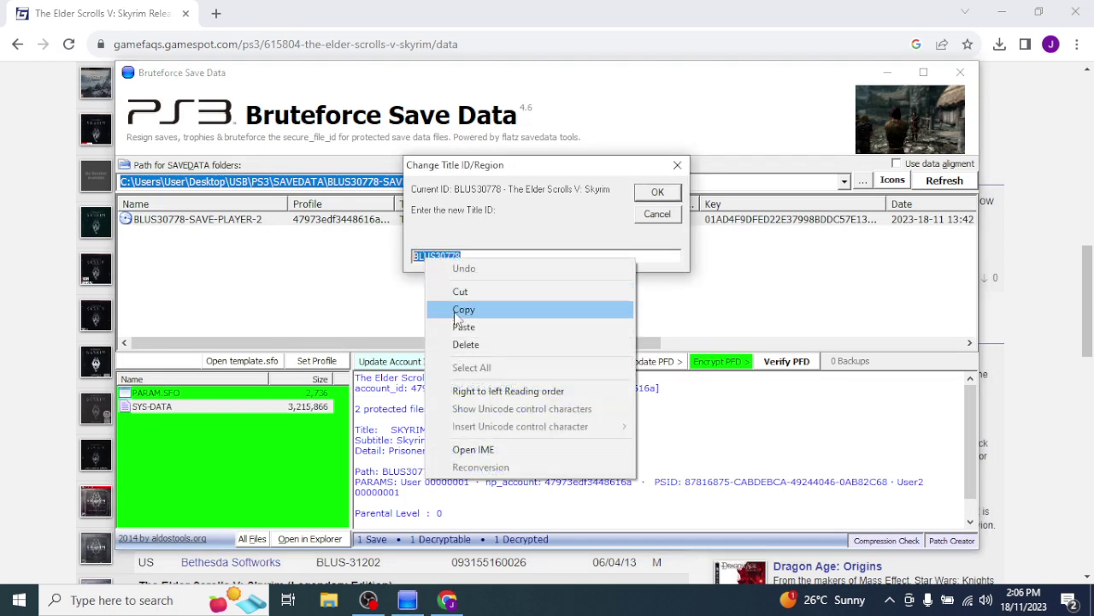
click(461, 326)
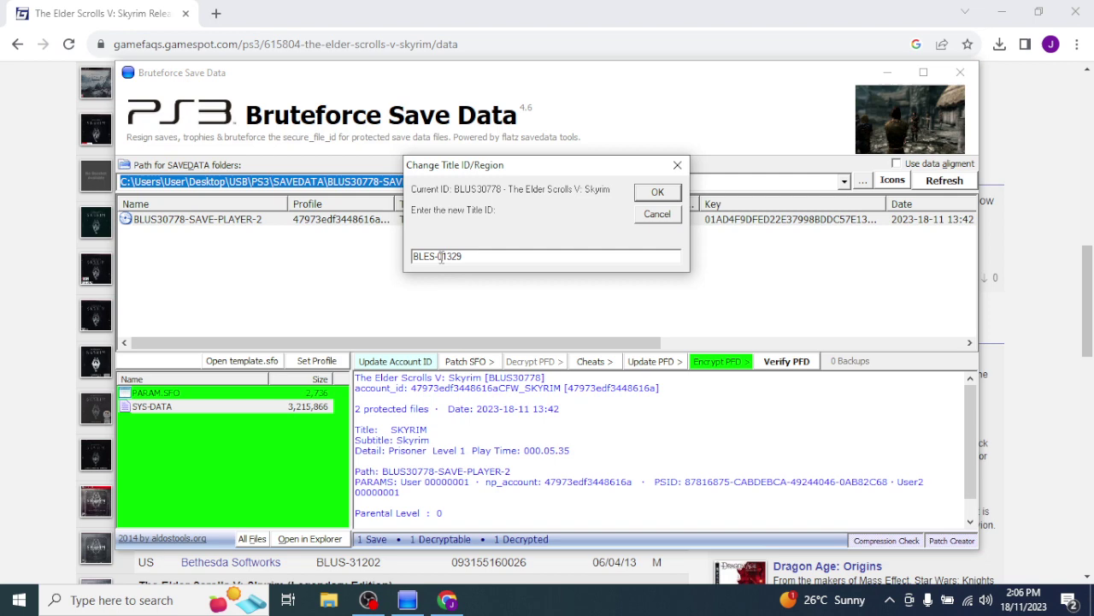
key(BackSpace)
click(658, 192)
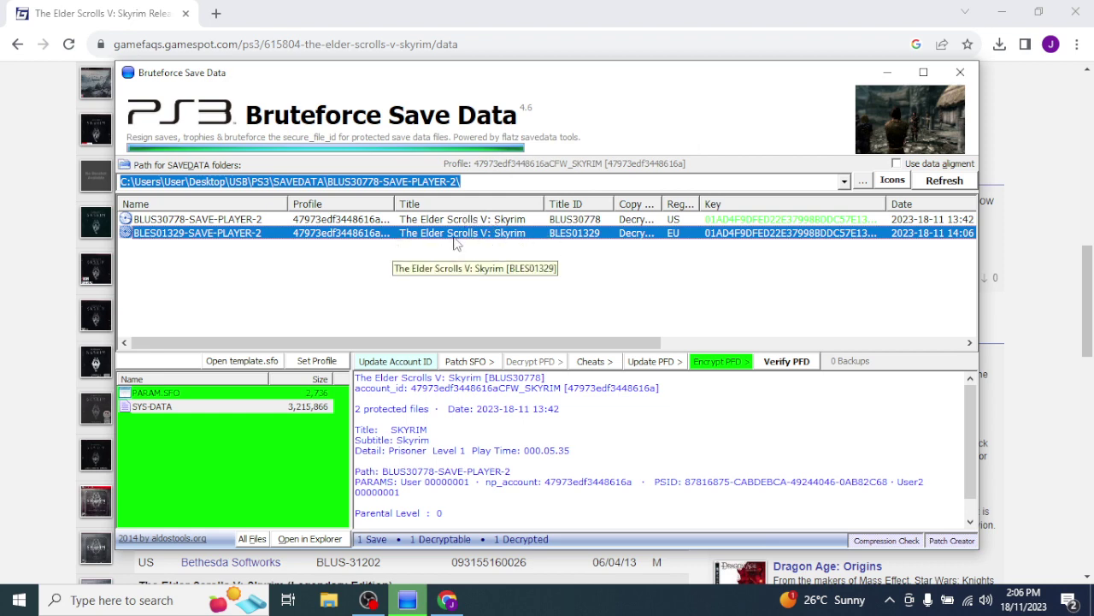
- Encrypt the decrypted files of the BLES01329-SAVE-PLAYER-2 save and accept the encryption
click(718, 362)
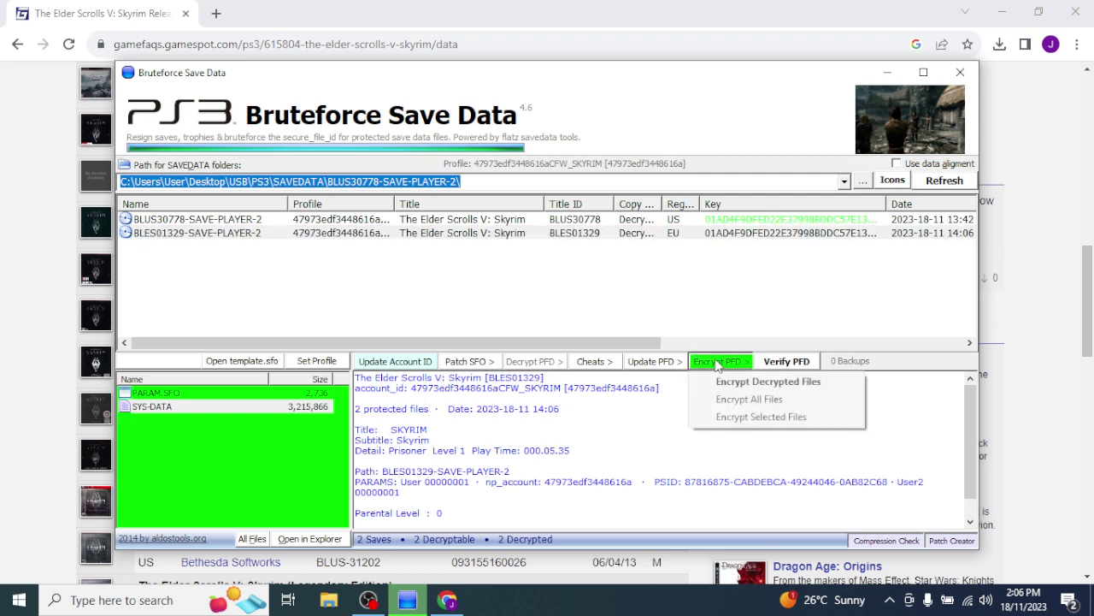
click(734, 377)
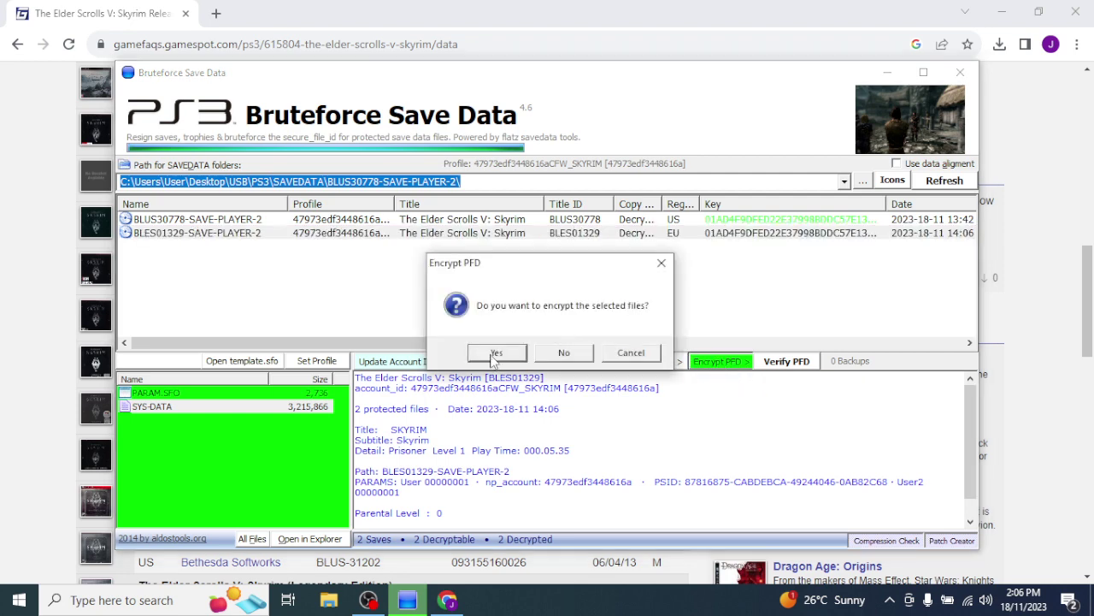
click(499, 353)
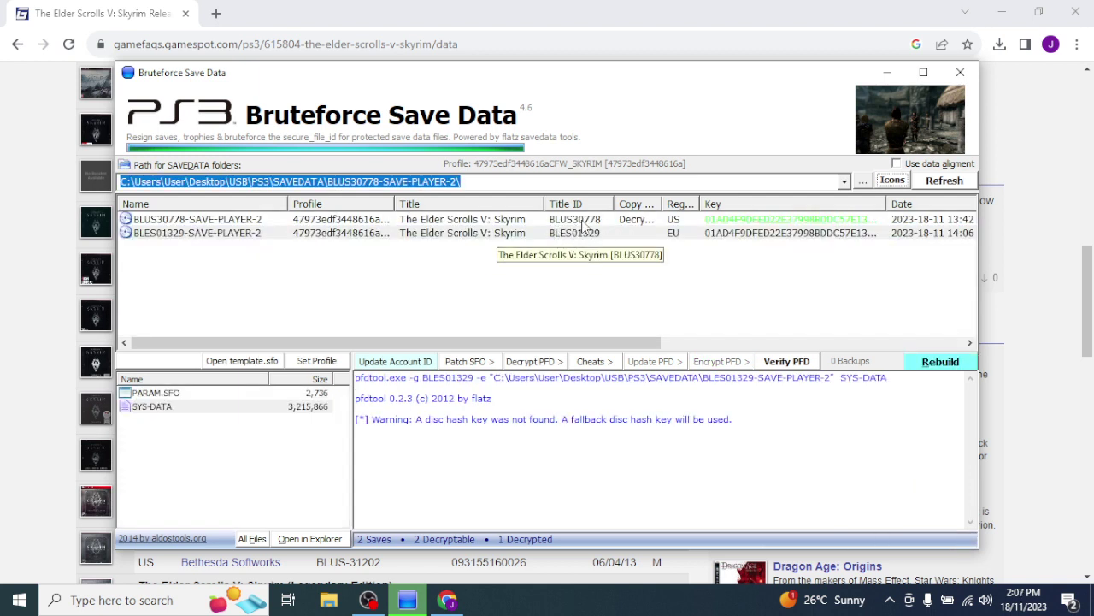
- Encrypt the decrypted files of the original BLUS30778-SAVE-PLAYER-2 save and accept the encryption
click(584, 228)
click(522, 221)
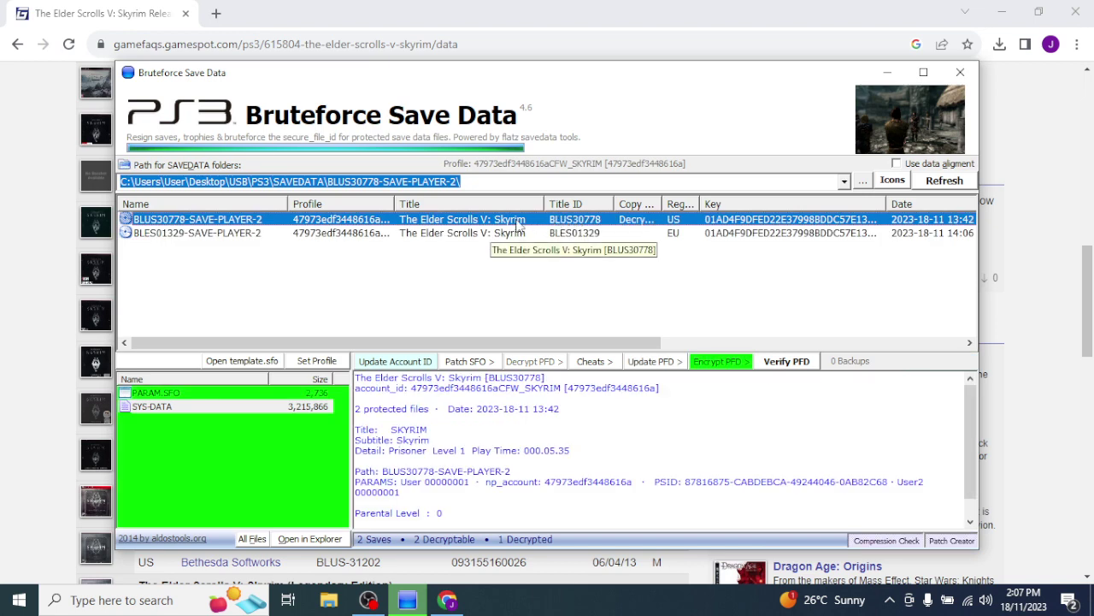
click(717, 362)
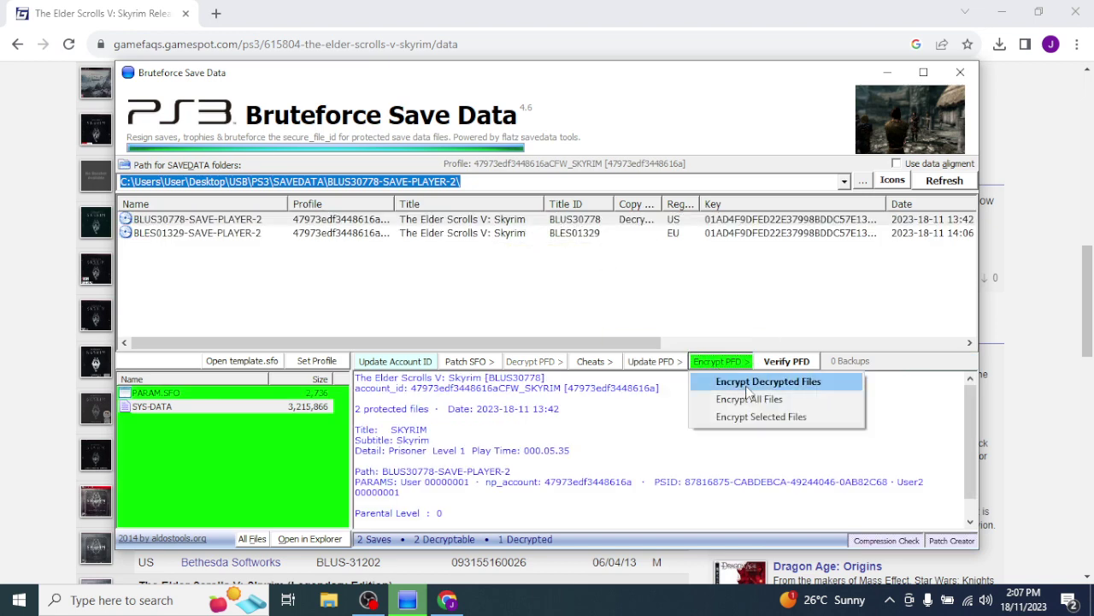
click(747, 384)
click(506, 349)
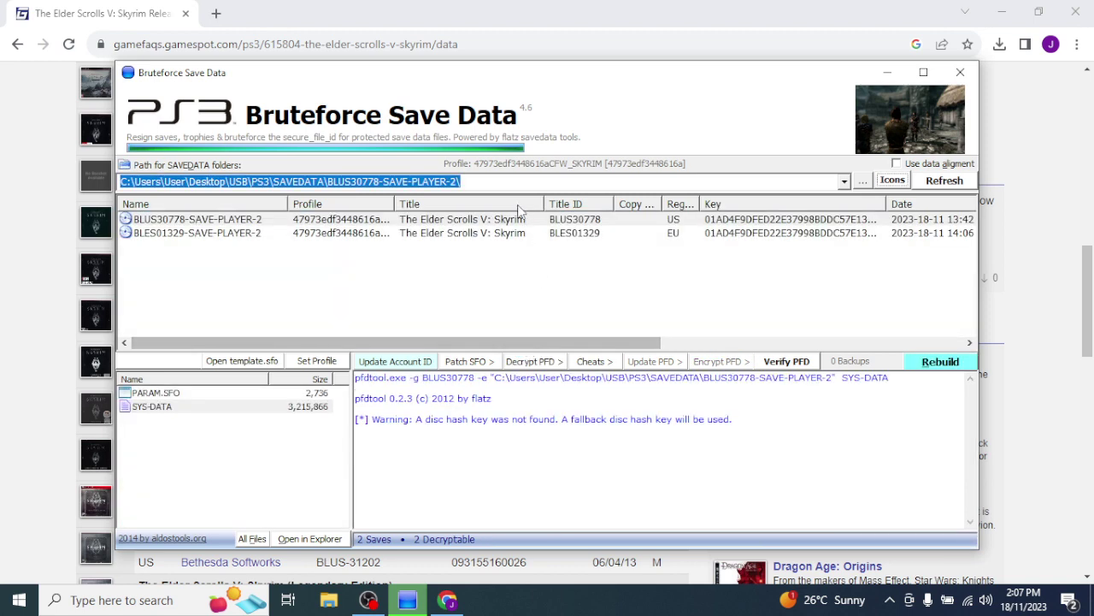
- Compare the details of the BLUS30778 and BLES01329 Skyrim saves, including their title IDs, regions and paths
click(513, 220)
click(504, 233)
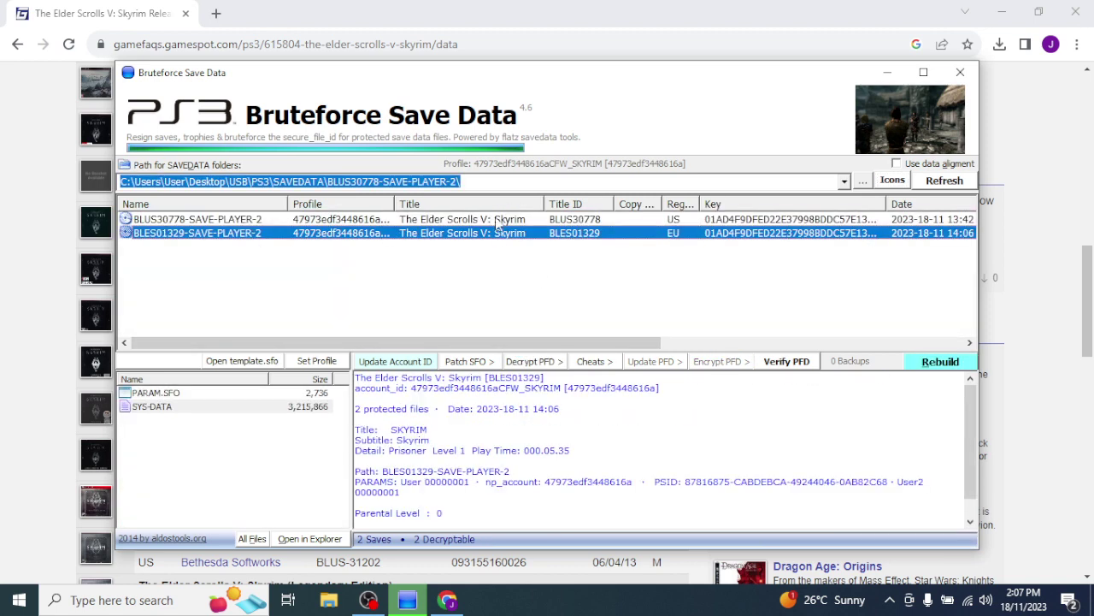
click(499, 220)
click(501, 234)
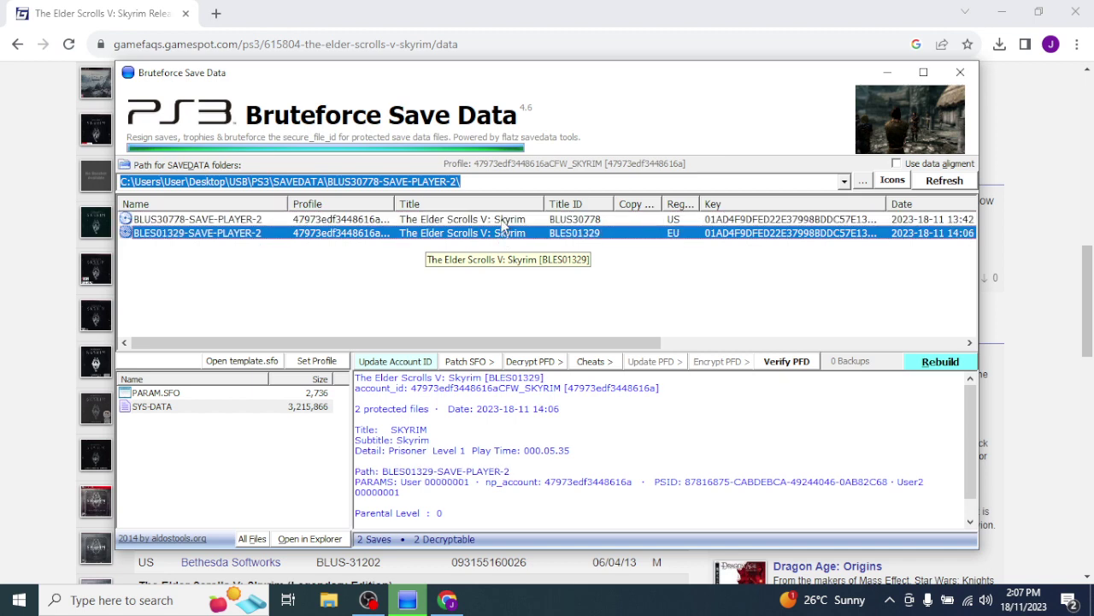
click(503, 220)
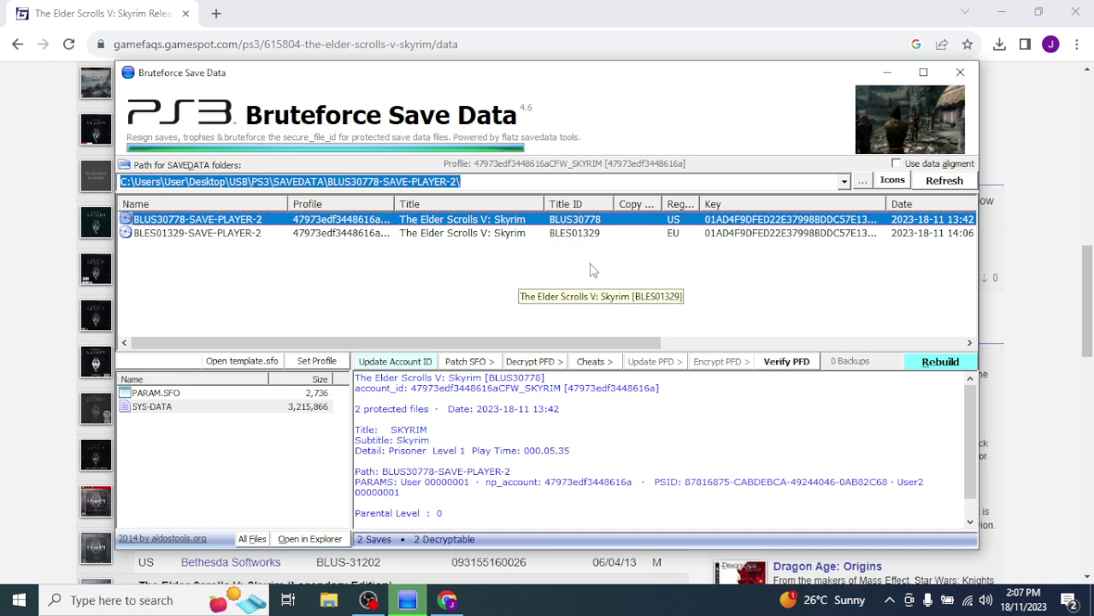
click(580, 7)
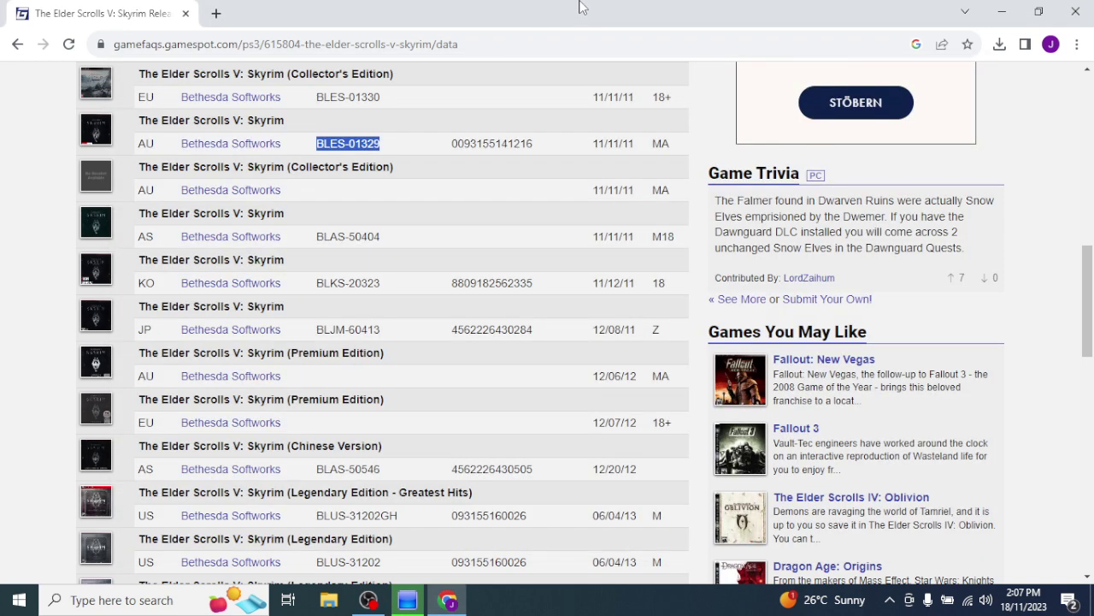
click(407, 602)
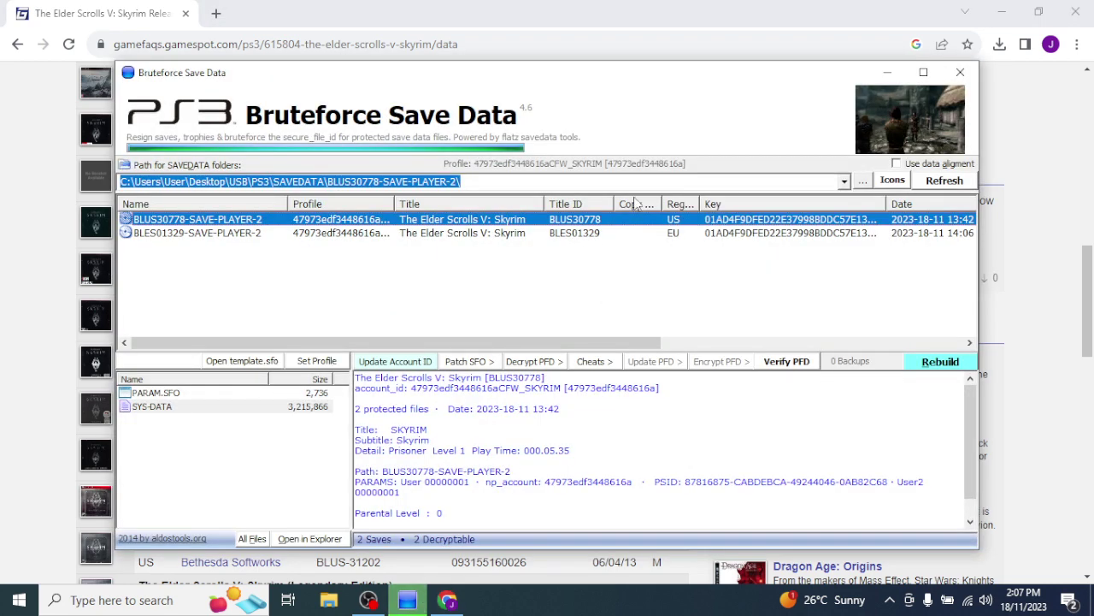
click(534, 234)
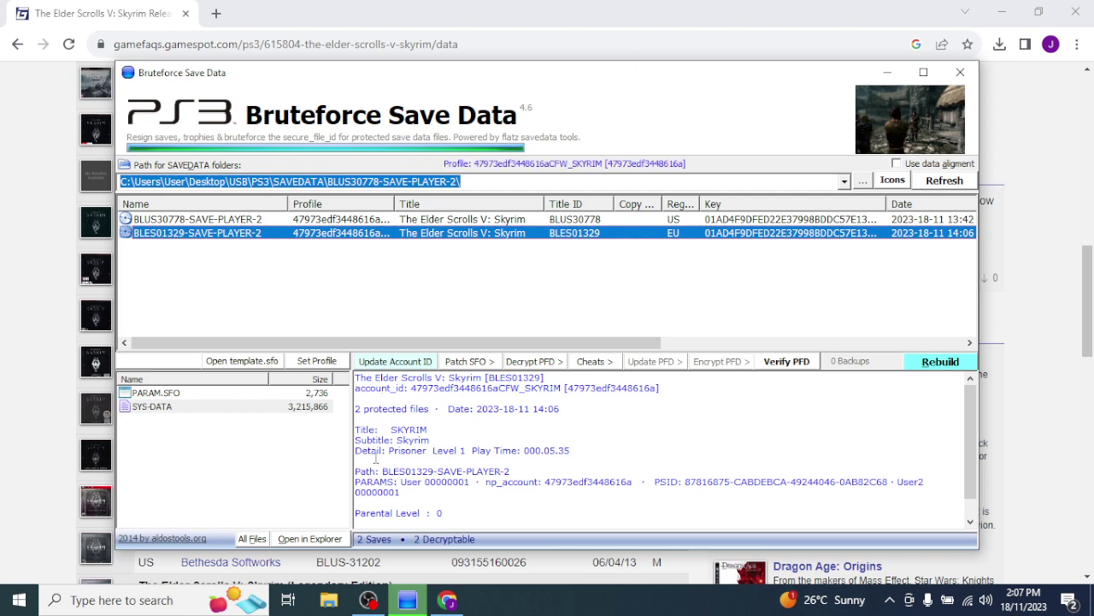
click(447, 599)
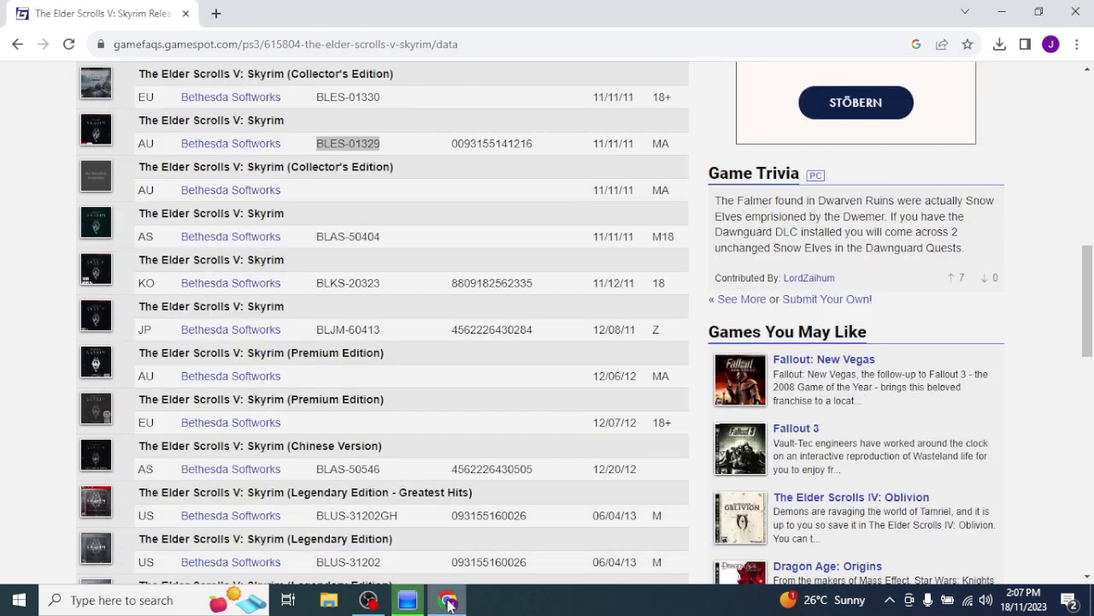
click(375, 602)
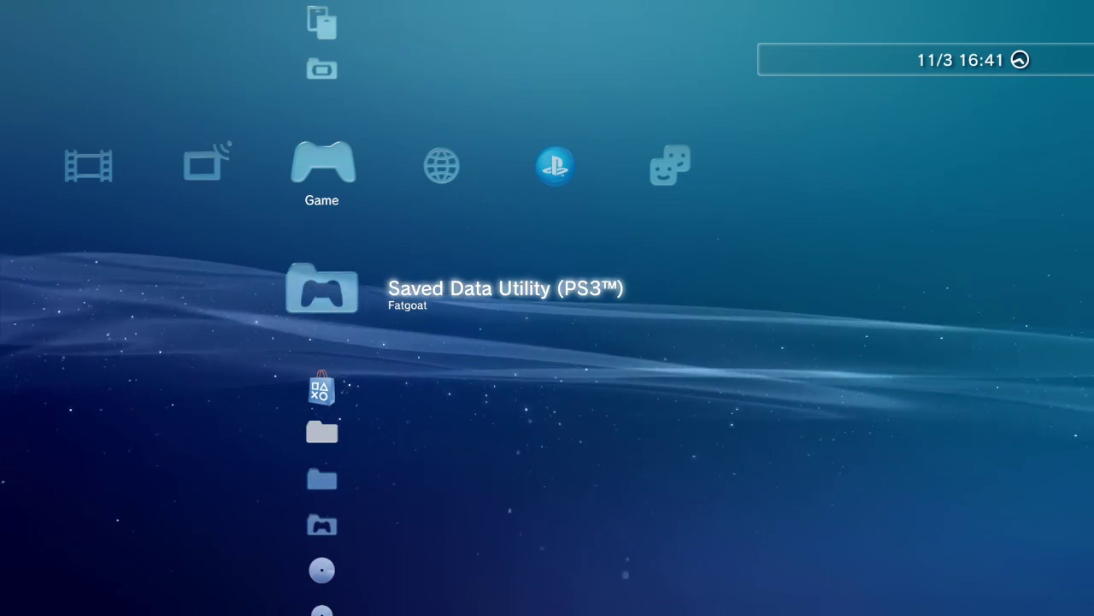
- On the PS3, try to copy the SKYRIM save from the USB flash drive via Saved Data Utility and cancel at the overwrite question
key(Return)
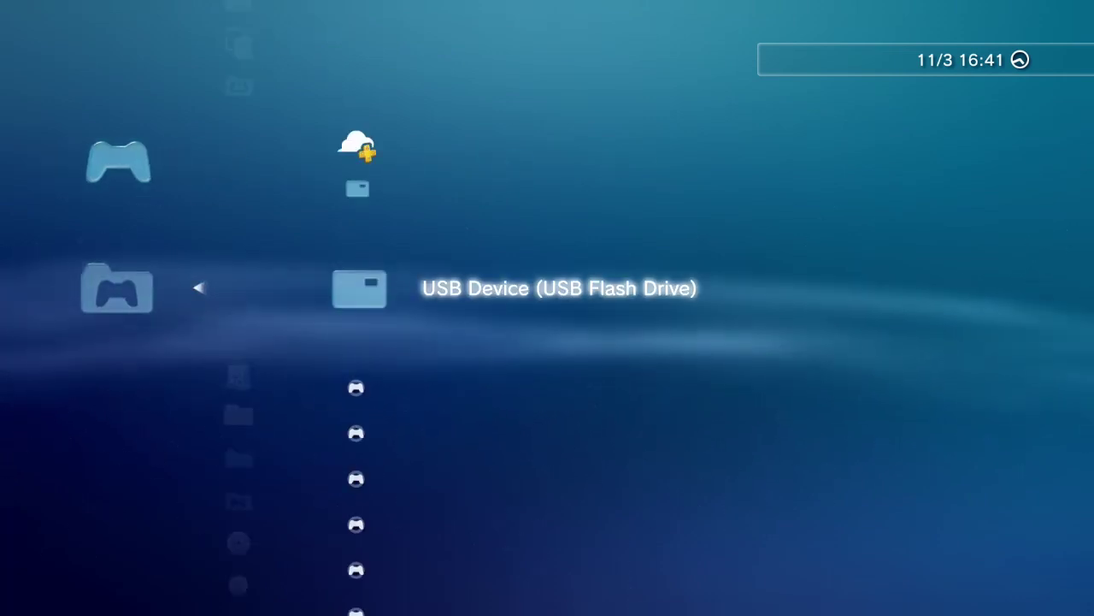
key(Return)
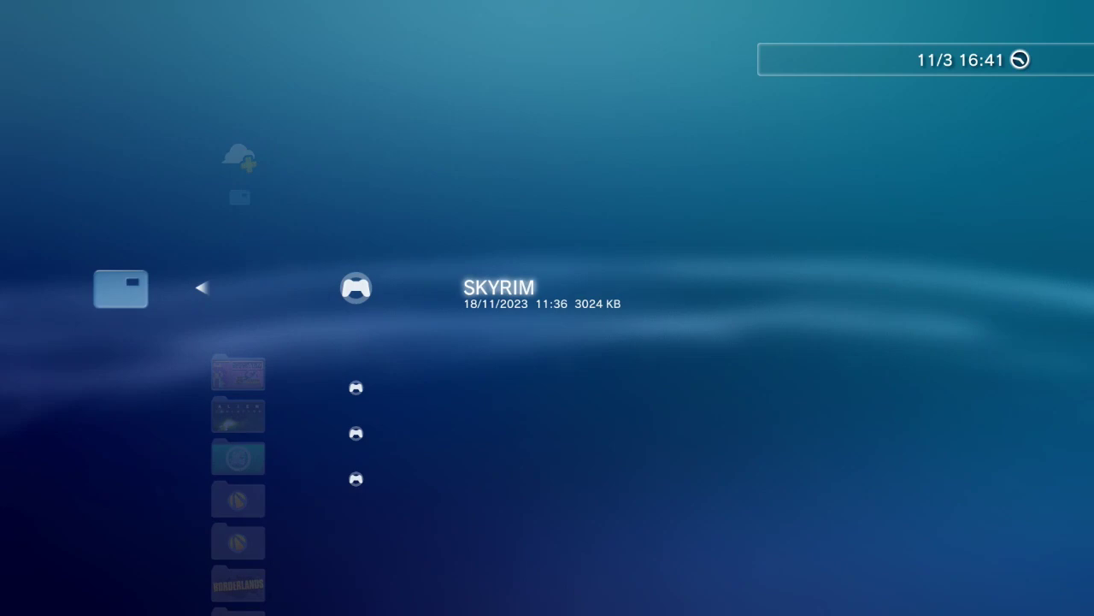
key(Menu)
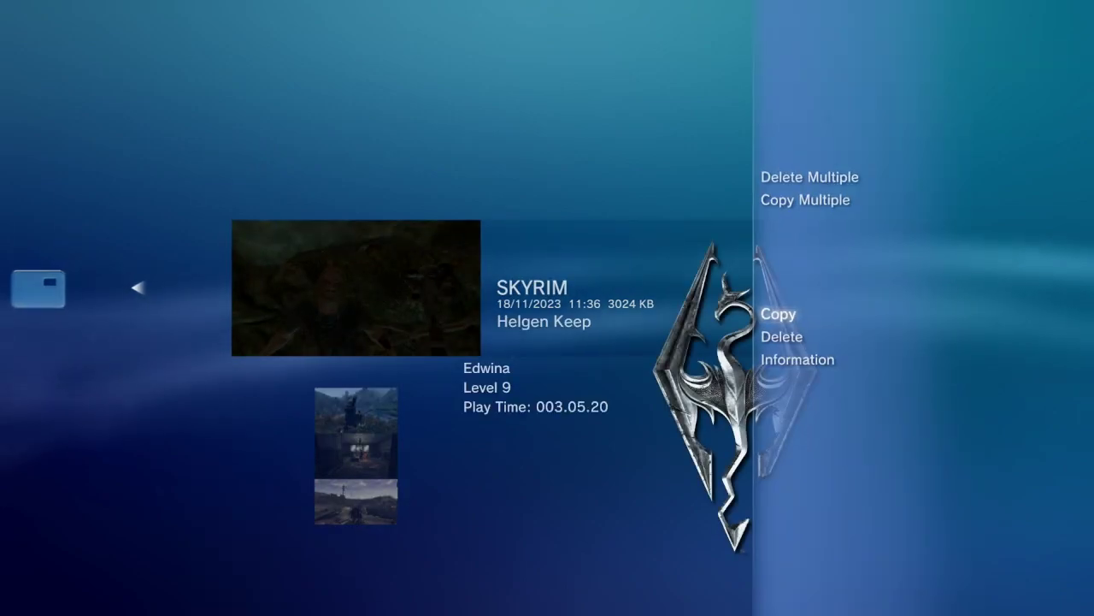
key(Return)
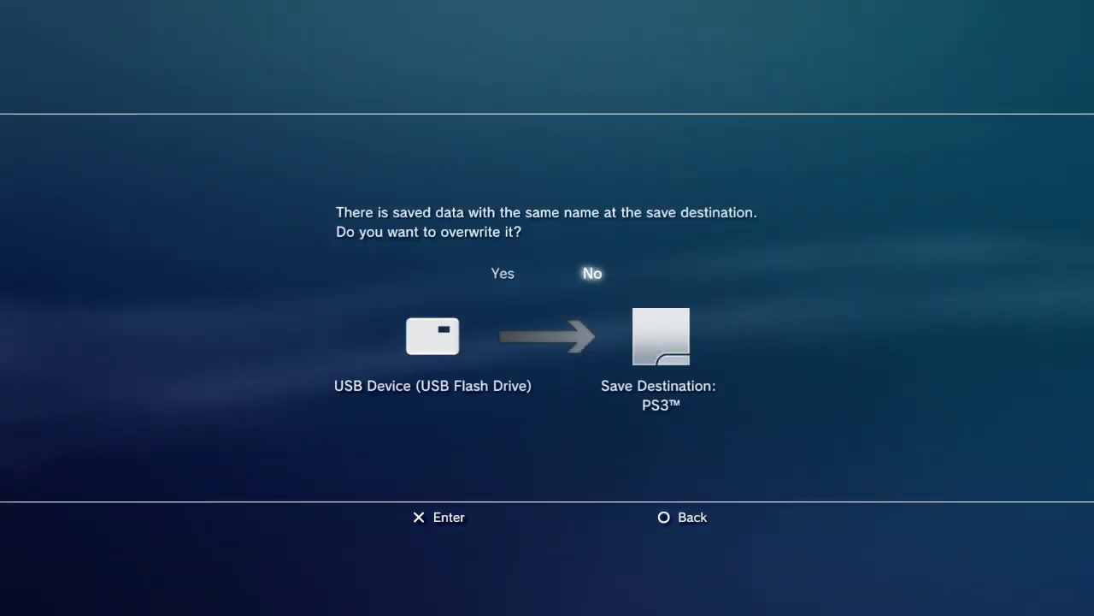
key(Escape)
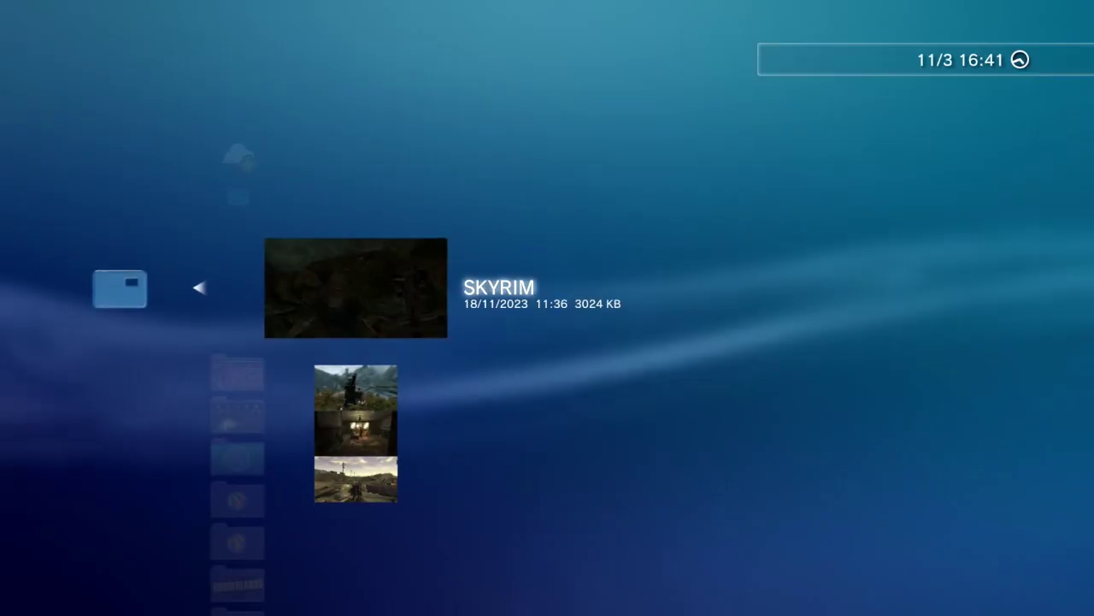
key(Escape)
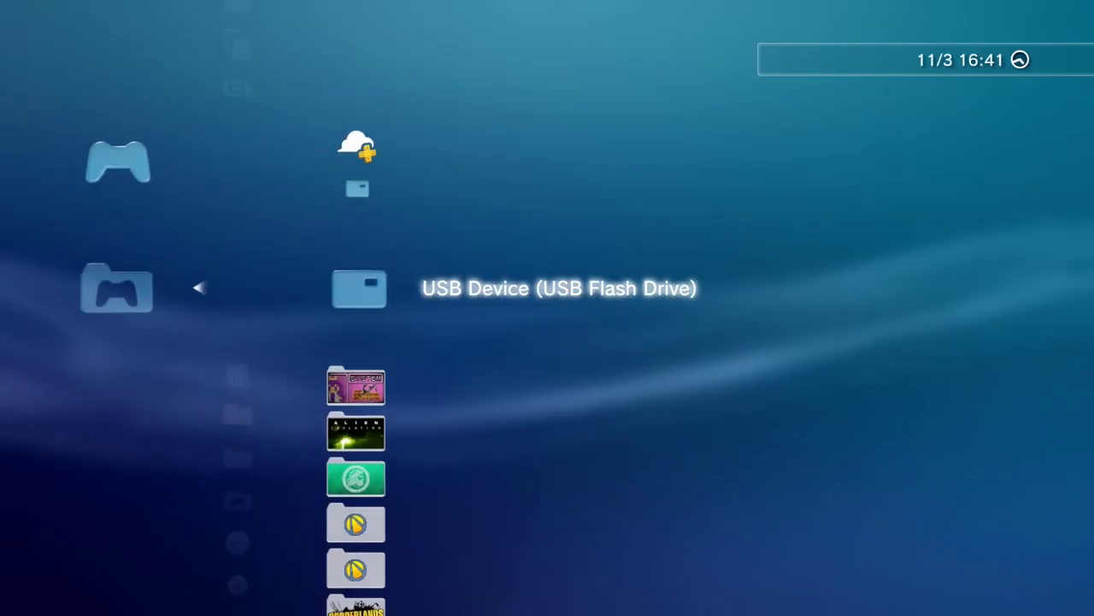